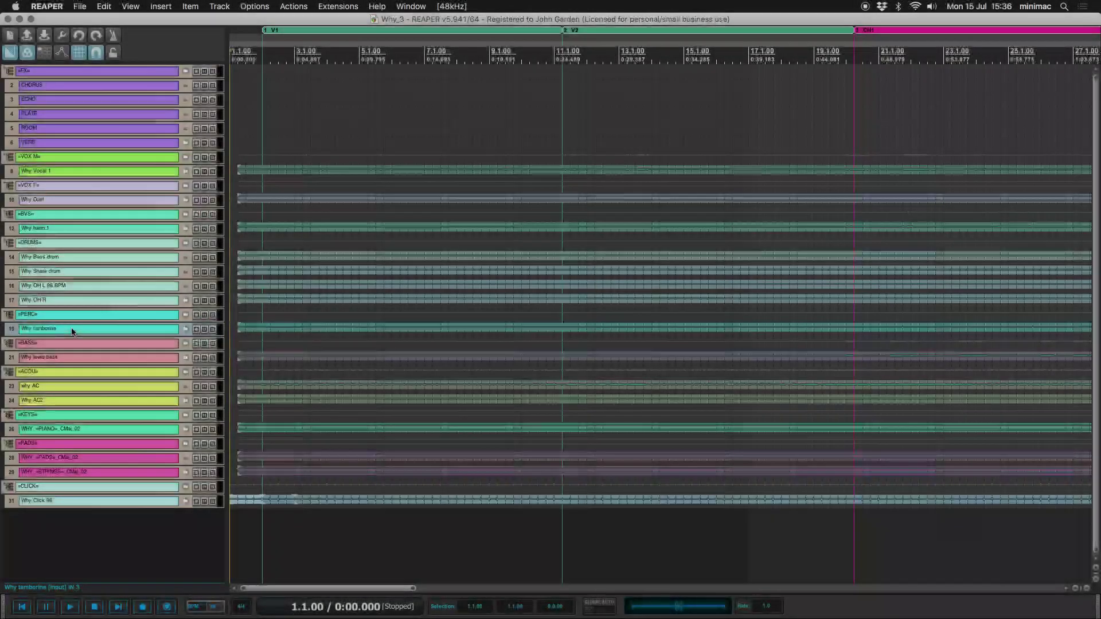
- Show the whole project, select the Why tamborine item and zoom in on it
{"action": "key", "text": "shift+grave"}
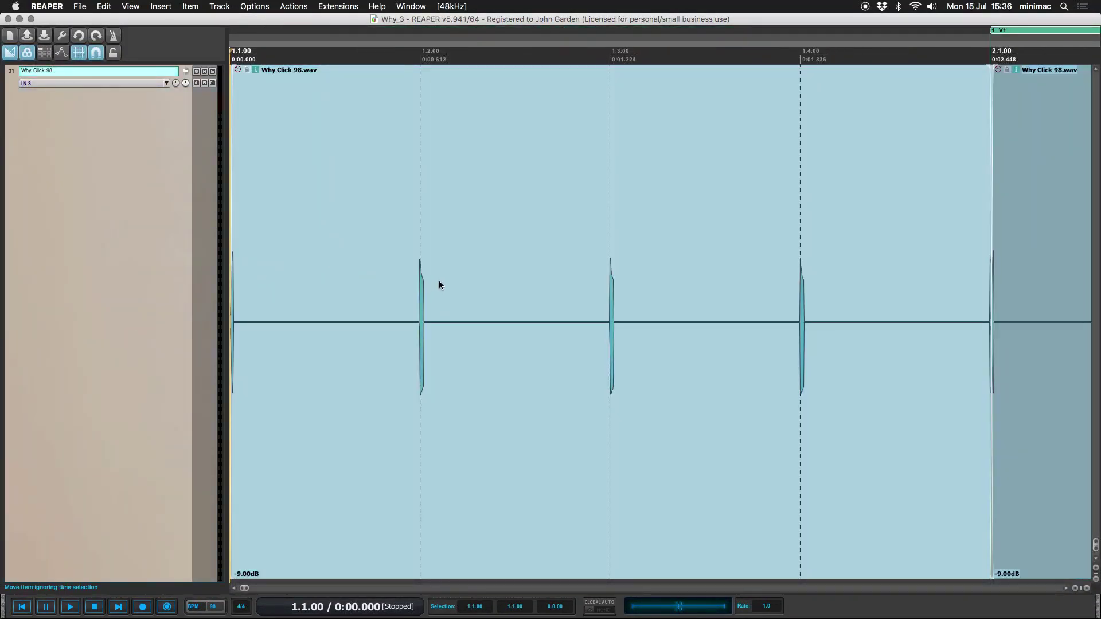
{"action": "key", "text": "z"}
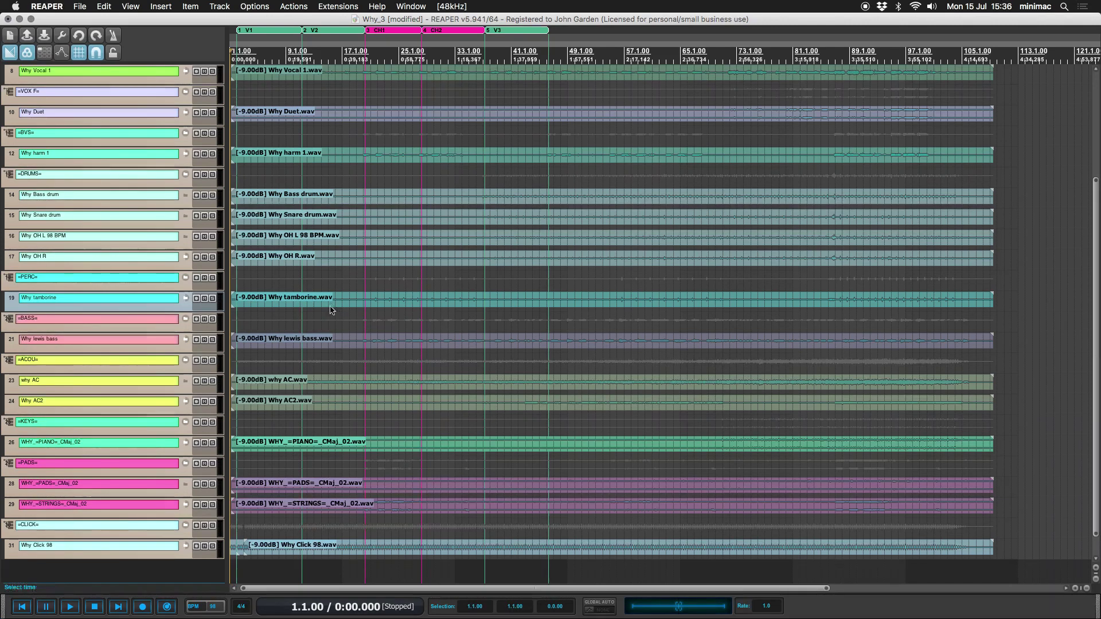
{"action": "left_click", "coordinate": [359, 297]}
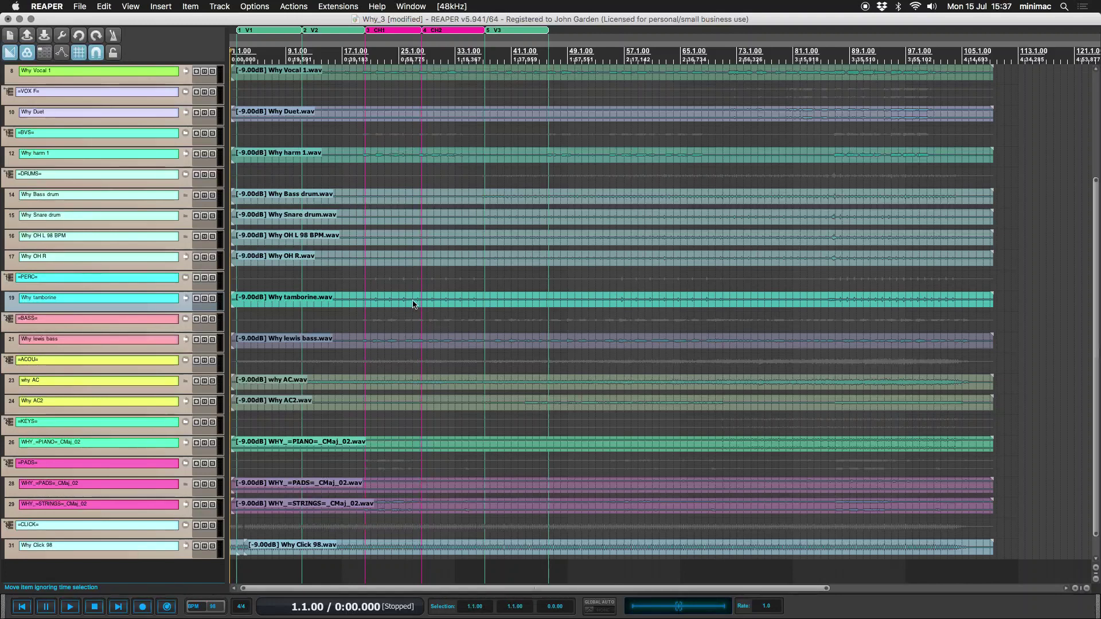
{"action": "key", "text": "grave"}
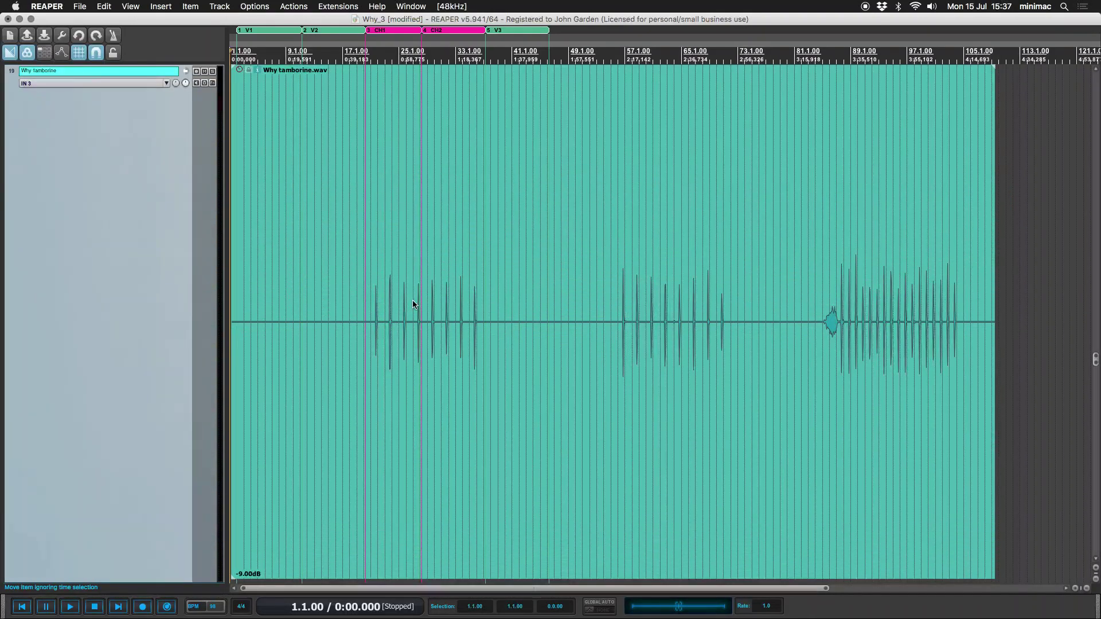
- Look up the Cmd+9 shortcut in the action list and select SWS: Zoom to selected items, then close the list
{"action": "key", "text": "question"}
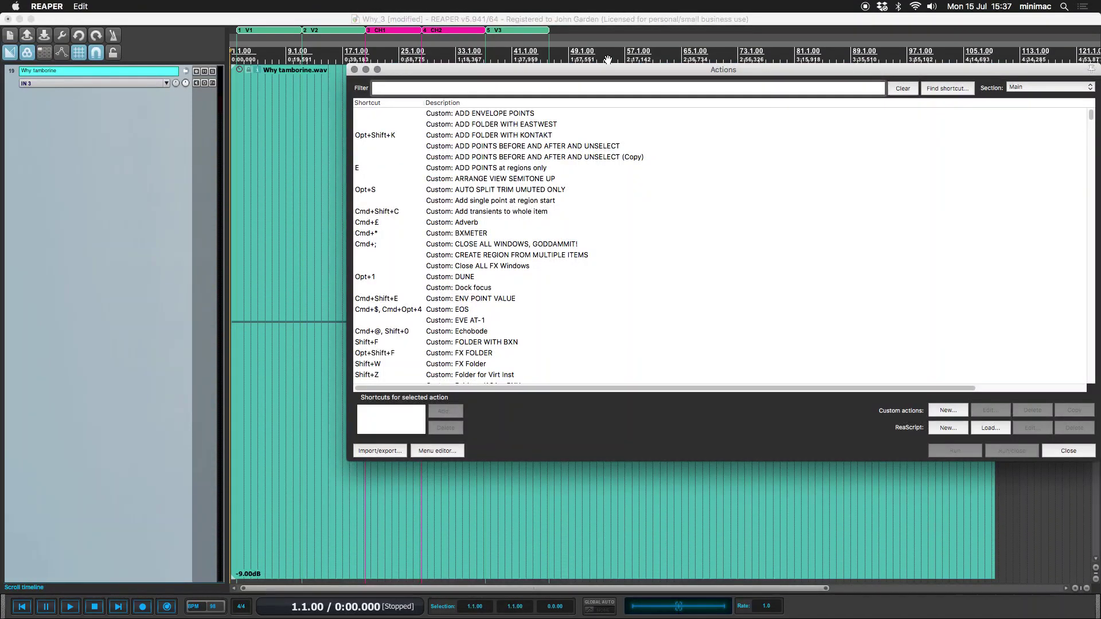
{"action": "left_click", "coordinate": [955, 92]}
{"action": "key", "text": "super+9"}
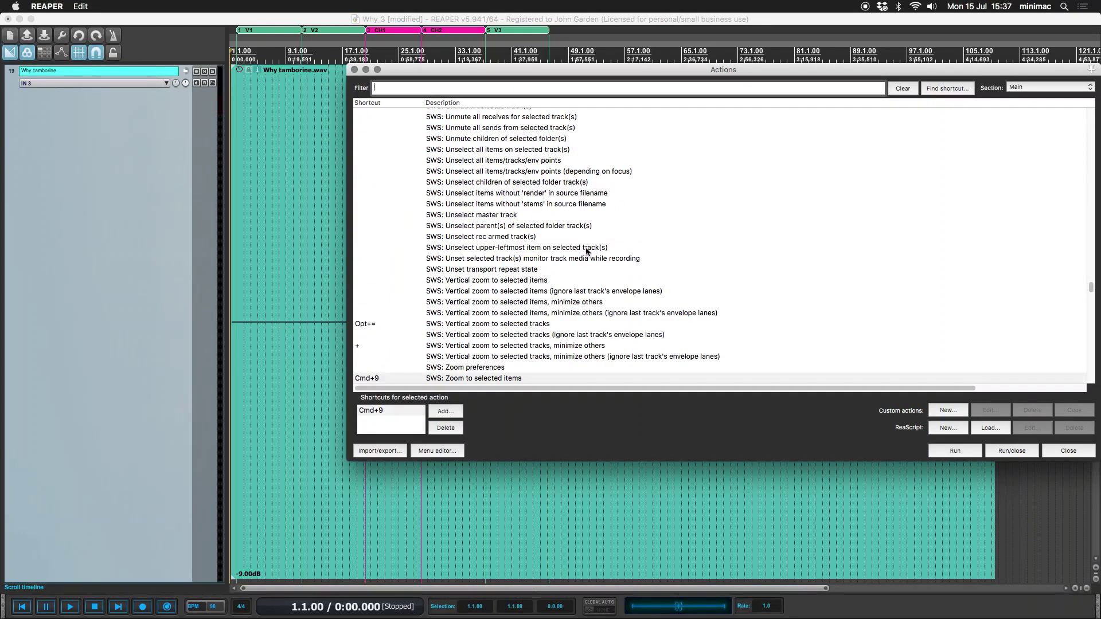
{"action": "left_click", "coordinate": [457, 380]}
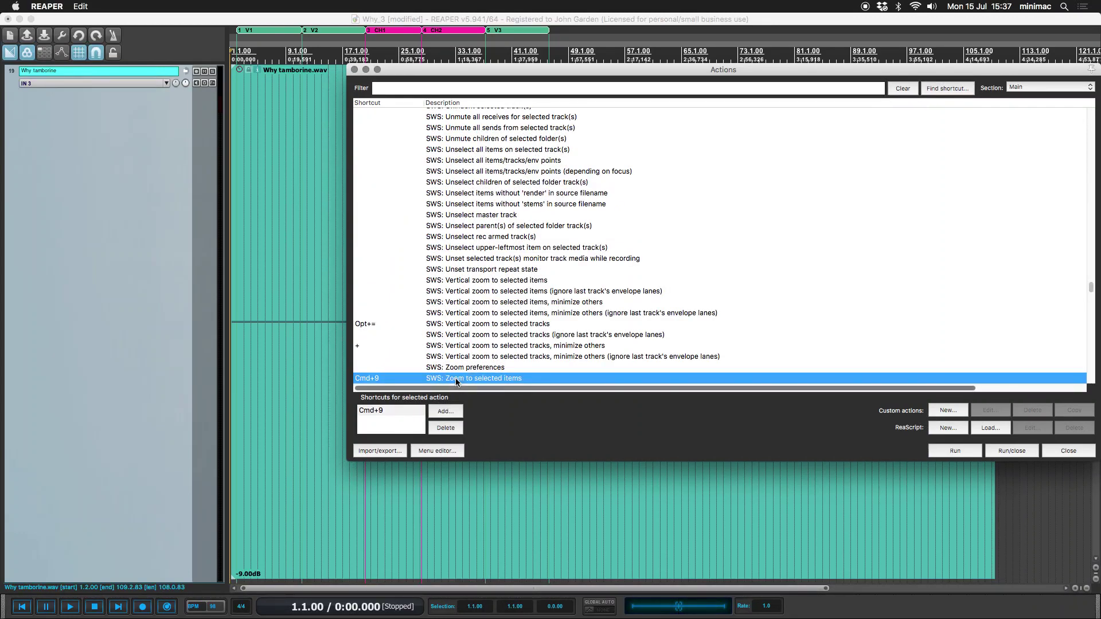
{"action": "left_click", "coordinate": [354, 69]}
- Open Dynamic Split for the Why tamborine item and try a -32.3 dB gate threshold before setting it to -60.0 dB
{"action": "key", "text": "super+0"}
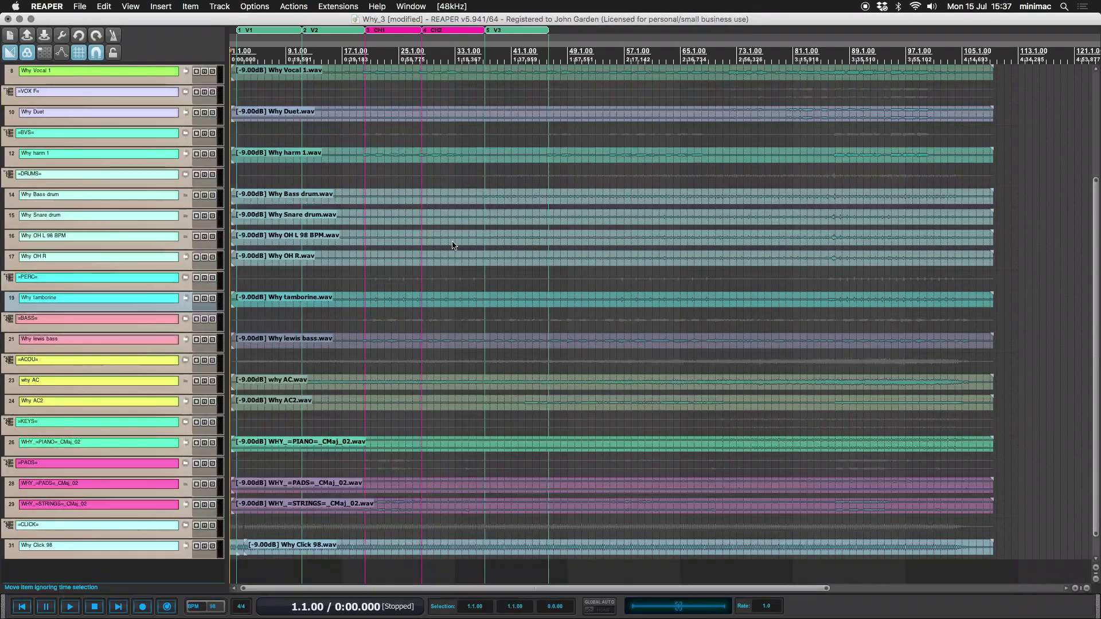
{"action": "left_click", "coordinate": [469, 301]}
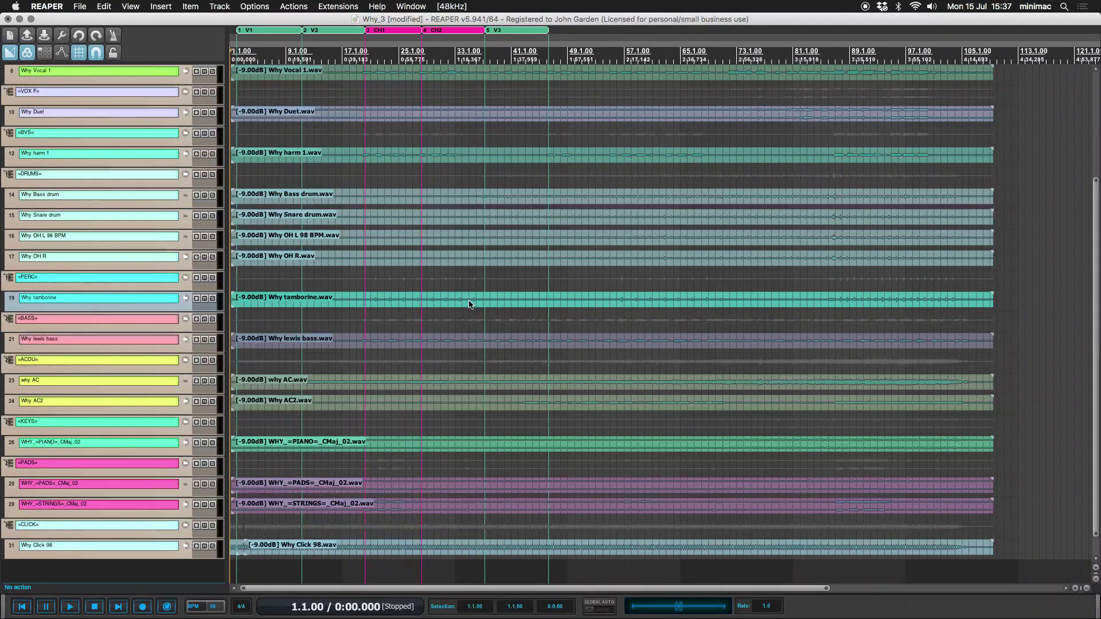
{"action": "key", "text": "alt+z"}
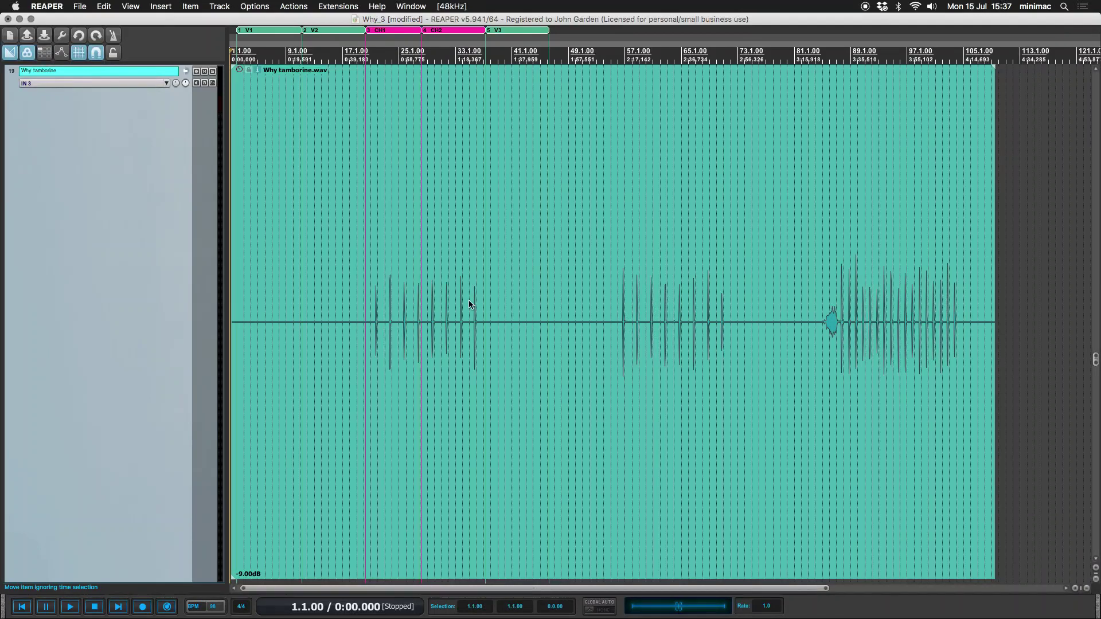
{"action": "key", "text": "d"}
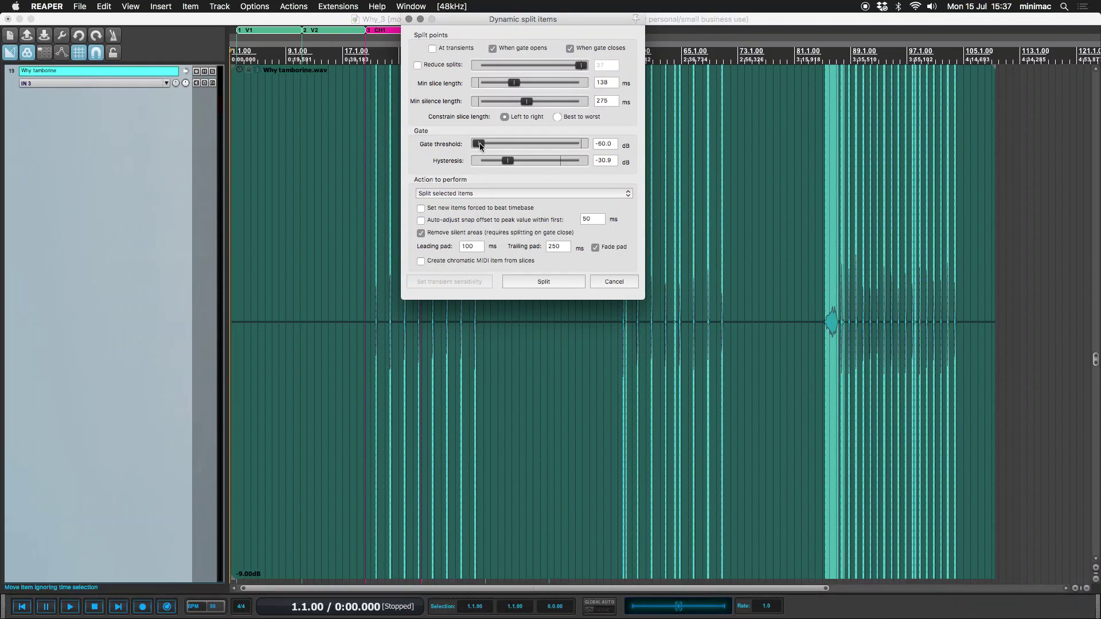
{"action": "left_click_drag", "start_coordinate": [478, 144], "coordinate": [521, 143]}
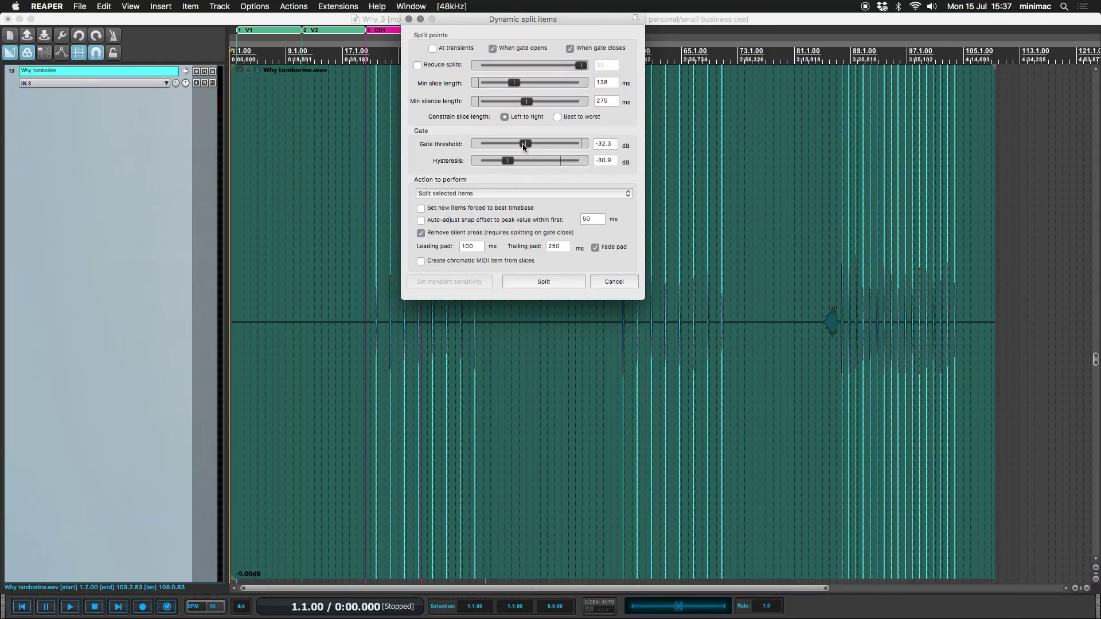
{"action": "left_click_drag", "start_coordinate": [522, 143], "coordinate": [519, 144]}
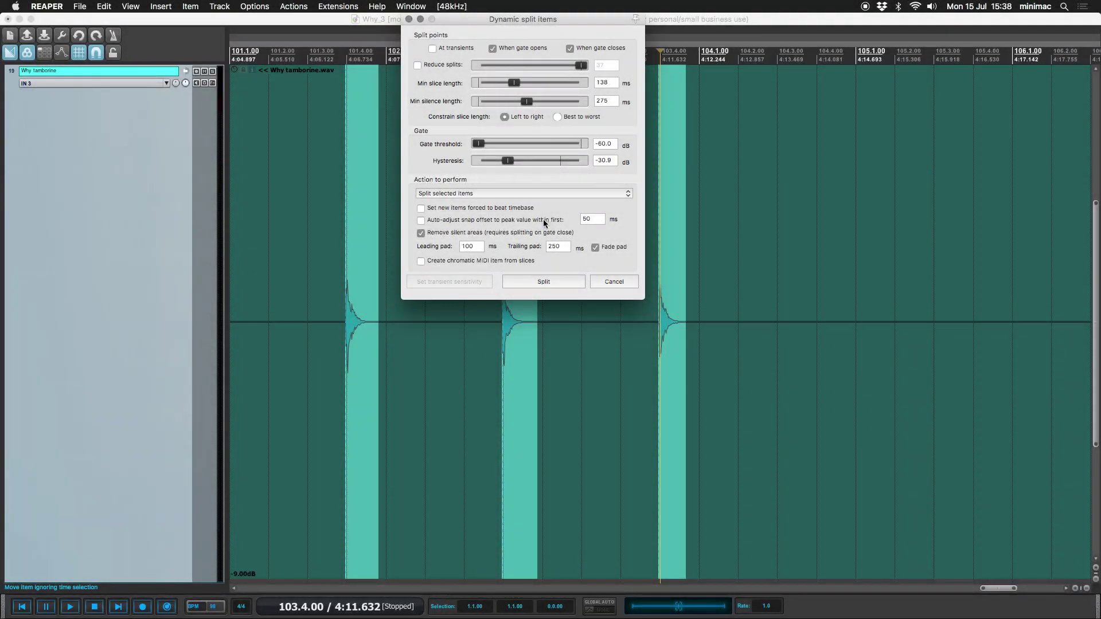
- Set the Dynamic Split hysteresis to -21.2 dB and split the tambourine item with silent areas removed
{"action": "left_click_drag", "start_coordinate": [511, 162], "coordinate": [563, 162]}
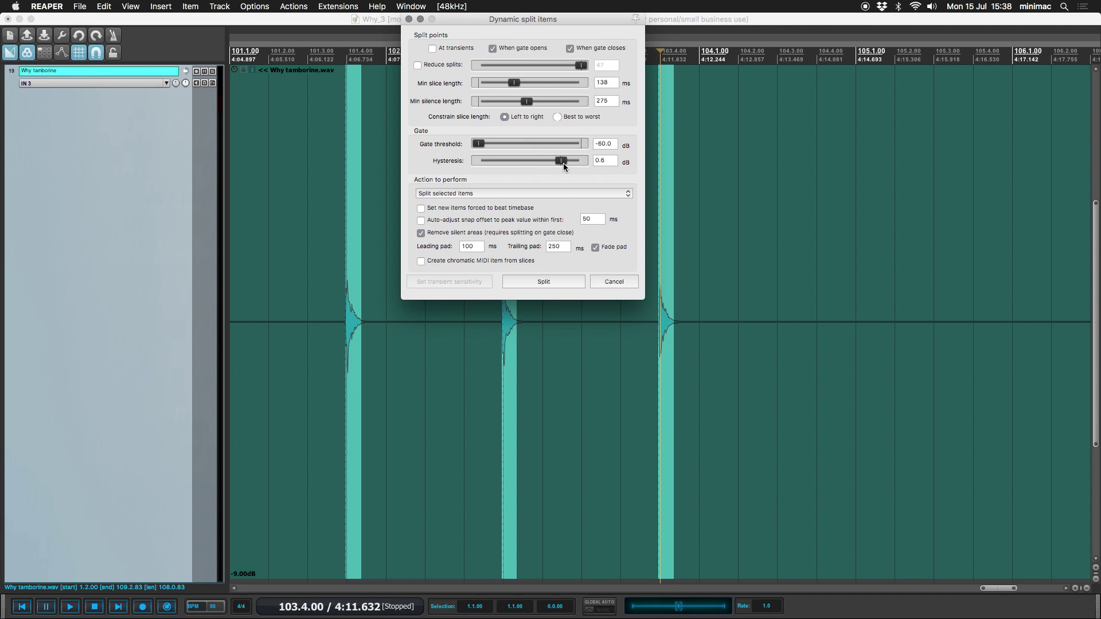
{"action": "left_click_drag", "start_coordinate": [563, 164], "coordinate": [532, 163]}
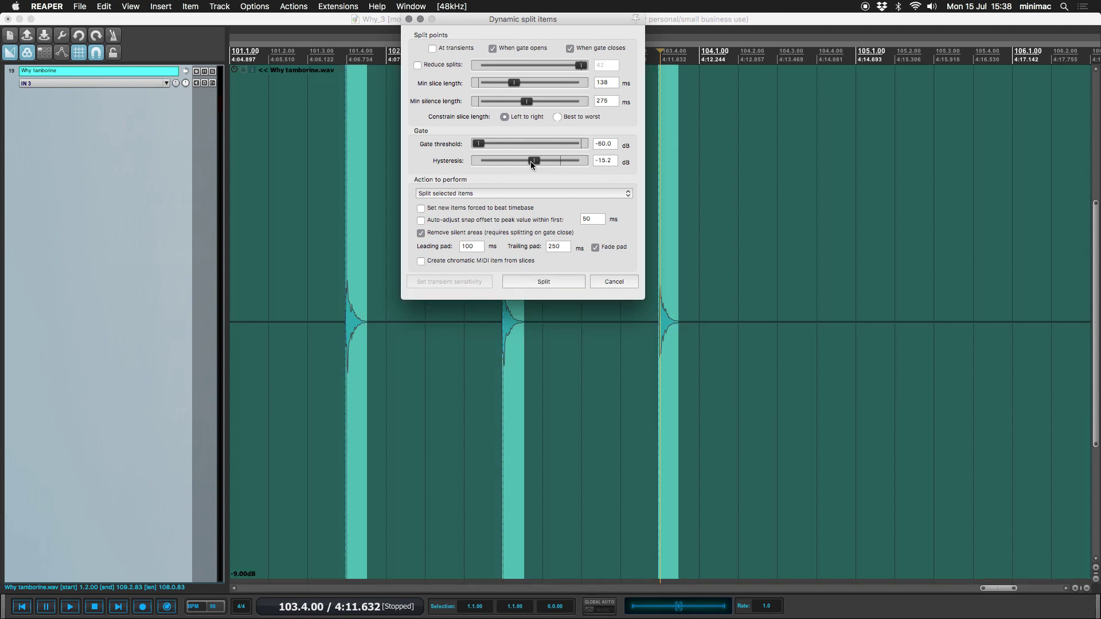
{"action": "left_click_drag", "start_coordinate": [531, 160], "coordinate": [523, 163]}
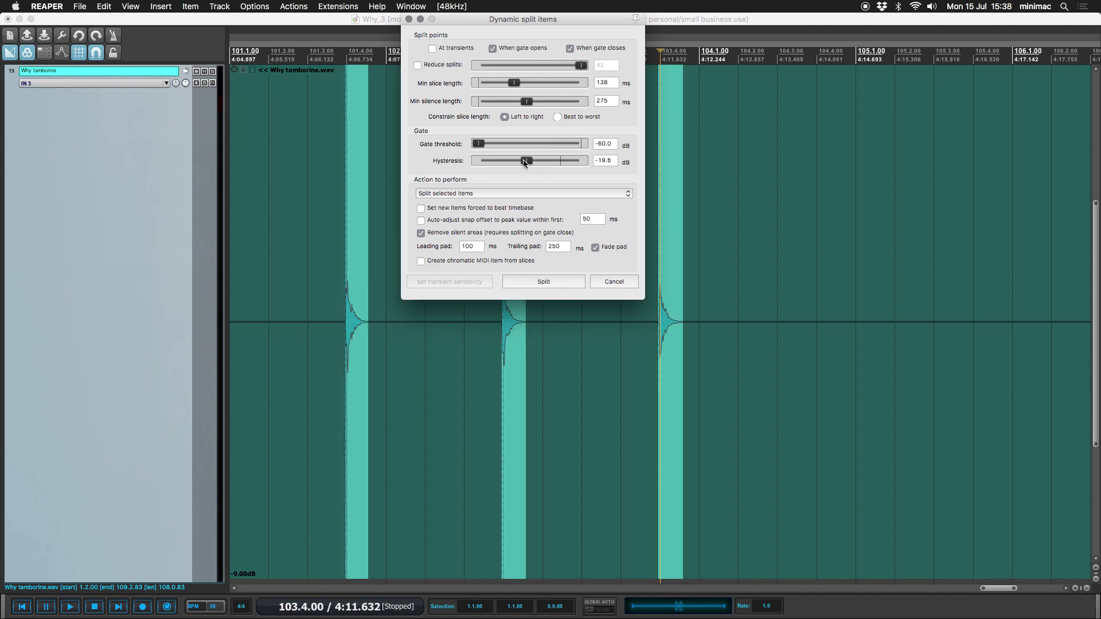
{"action": "left_click_drag", "start_coordinate": [523, 161], "coordinate": [521, 159]}
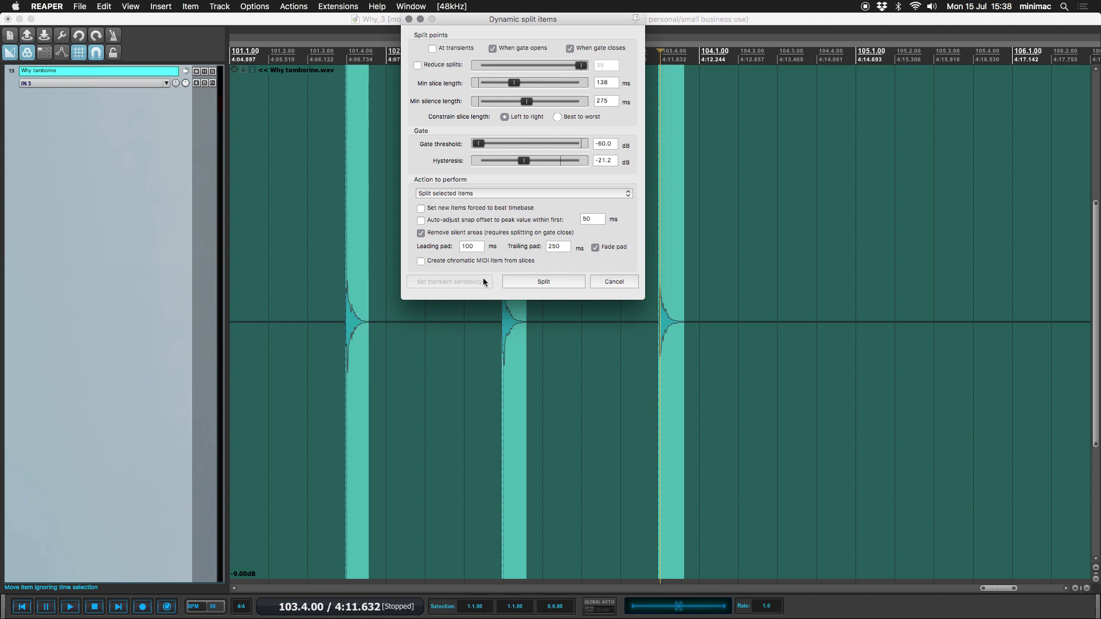
{"action": "left_click", "coordinate": [513, 282]}
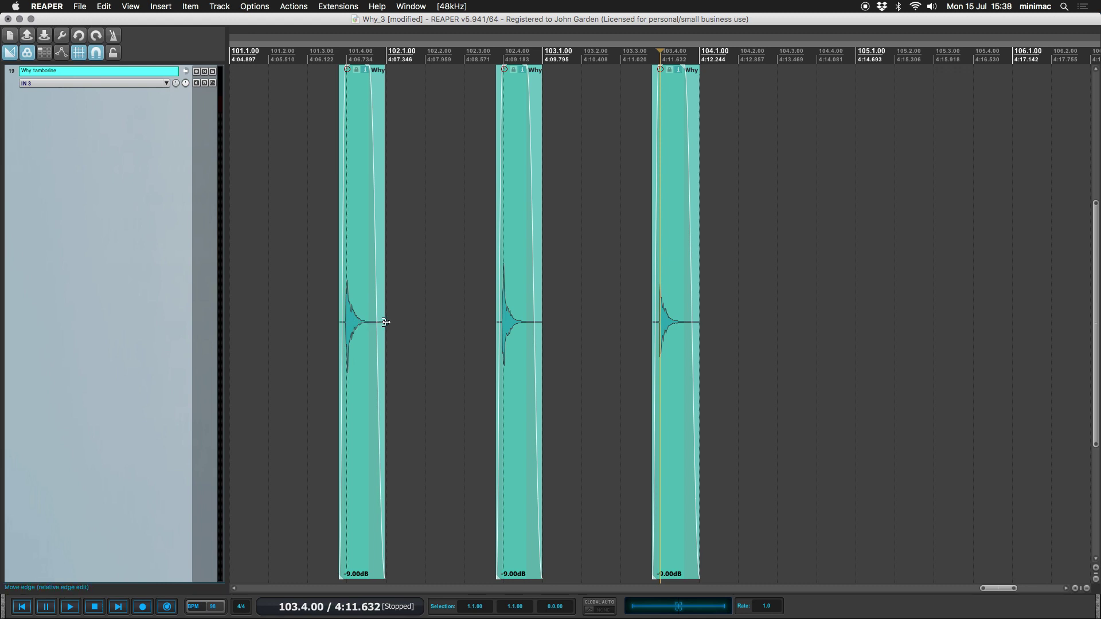
- Examine the split tambourine slices across the song, closing in on the hit near 25.4.00 against the grid
{"action": "key", "text": "shift+grave"}
{"action": "key", "text": "super+Page_Down"}
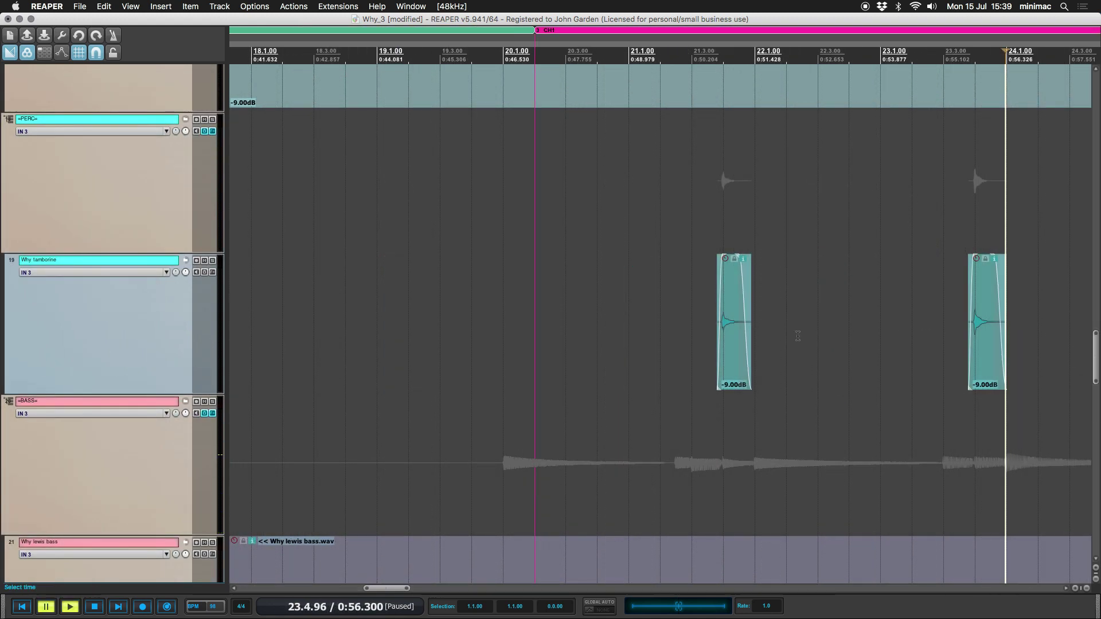
{"action": "scroll", "coordinate": [797, 335], "scroll_direction": "right", "scroll_amount": 5}
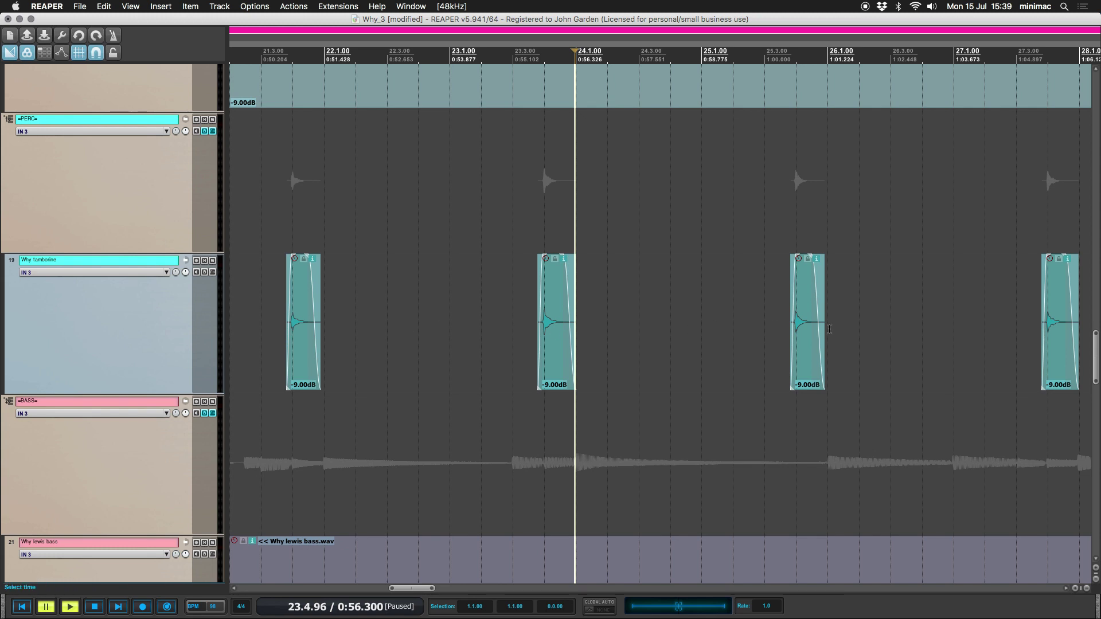
{"action": "scroll", "coordinate": [691, 326], "scroll_direction": "right", "scroll_amount": 5}
{"action": "scroll", "coordinate": [756, 321], "scroll_direction": "down", "scroll_amount": 3}
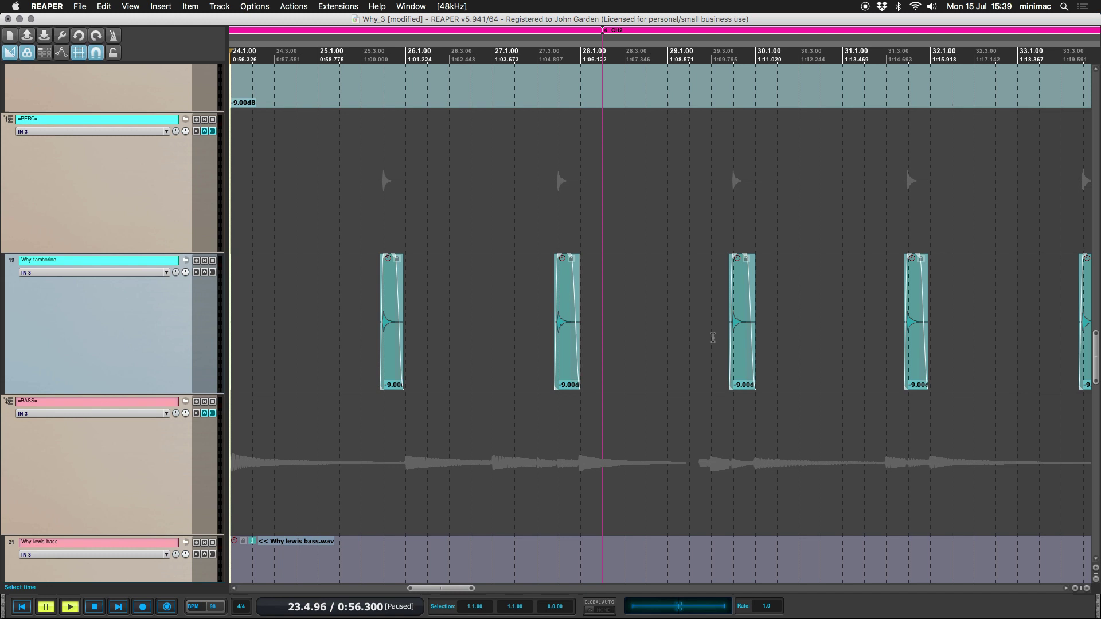
{"action": "scroll", "coordinate": [734, 332], "scroll_direction": "up", "scroll_amount": 1}
{"action": "scroll", "coordinate": [754, 333], "scroll_direction": "up", "scroll_amount": 3}
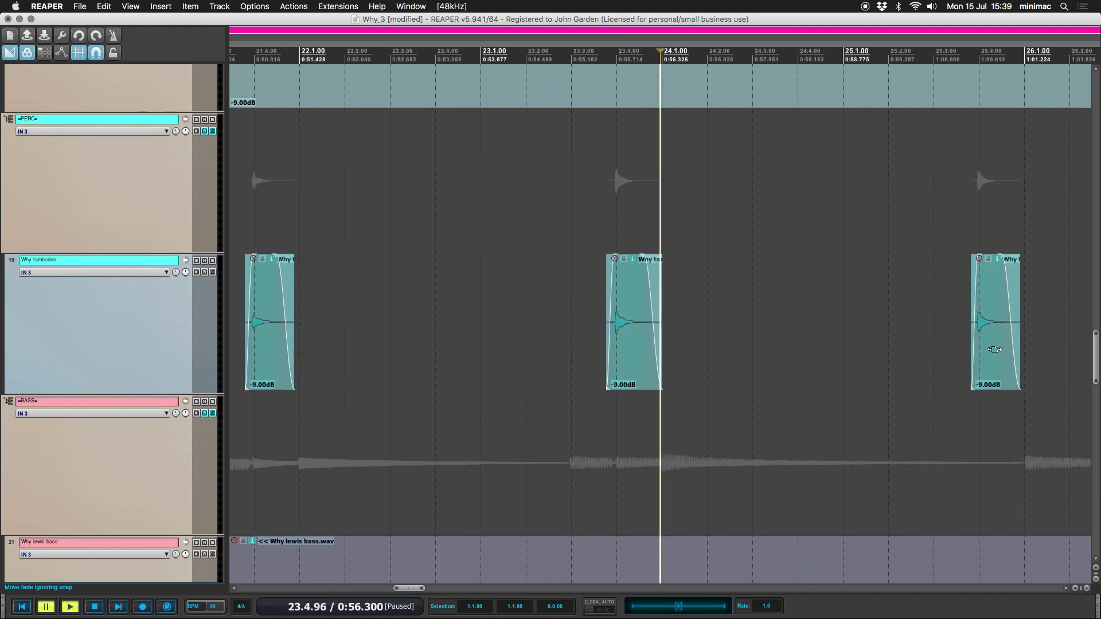
{"action": "left_click", "coordinate": [979, 406]}
{"action": "scroll", "coordinate": [978, 406], "scroll_direction": "up", "scroll_amount": 1}
{"action": "scroll", "coordinate": [978, 407], "scroll_direction": "up", "scroll_amount": 5}
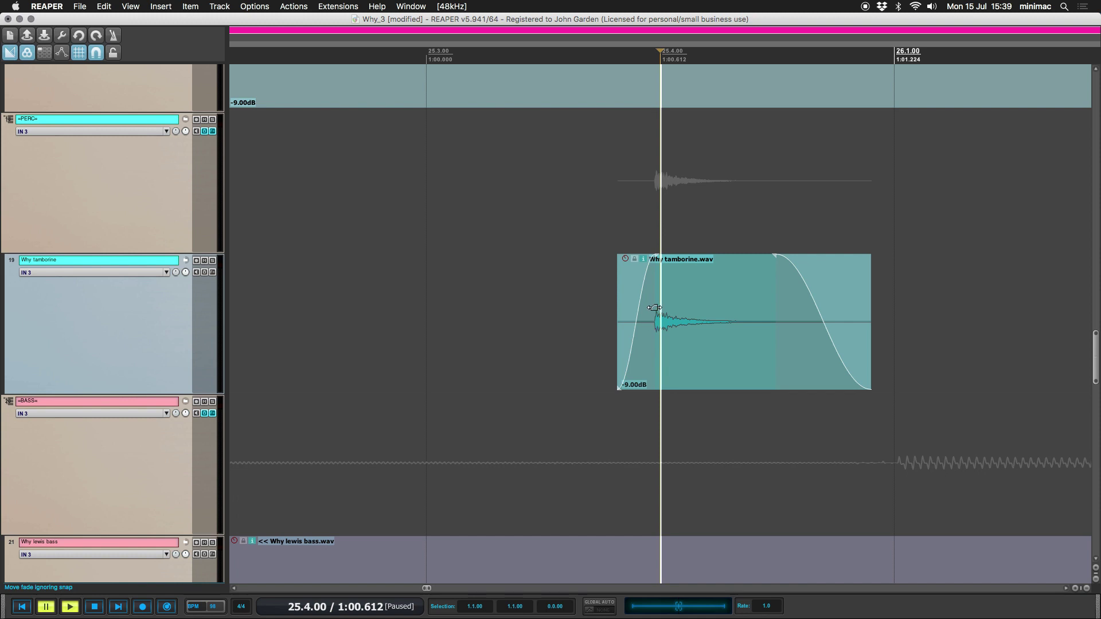
- Try slipping the audio inside the tambourine slice so that its hit lands on the 25.4.00 grid line
{"action": "left_click", "coordinate": [694, 336]}
{"action": "left_click_drag", "start_coordinate": [677, 338], "coordinate": [682, 338]}
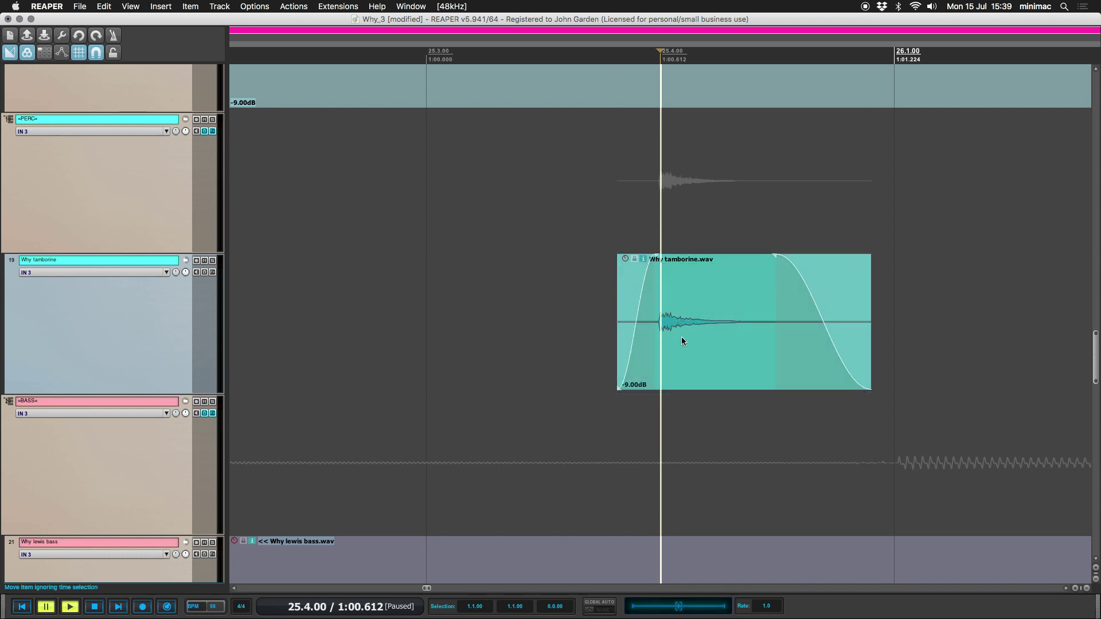
{"action": "key", "text": "super+z"}
- Cut off the slice's lead-in at its transient and realign the remaining tambourine hit to 25.4.00
{"action": "left_click", "coordinate": [648, 305]}
{"action": "key", "text": "Tab"}
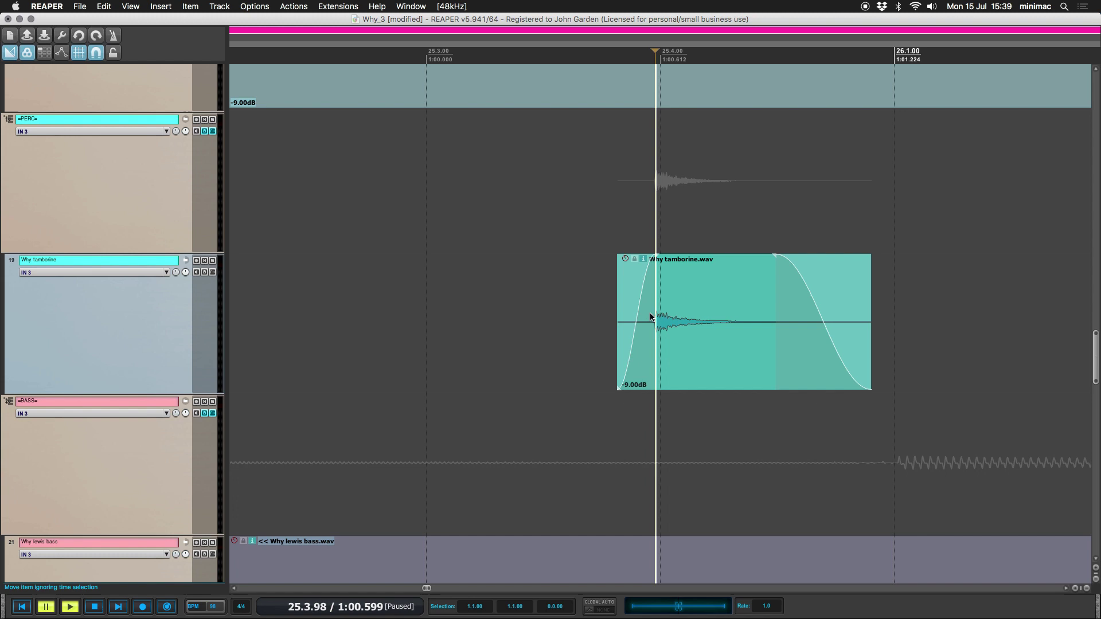
{"action": "key", "text": "s"}
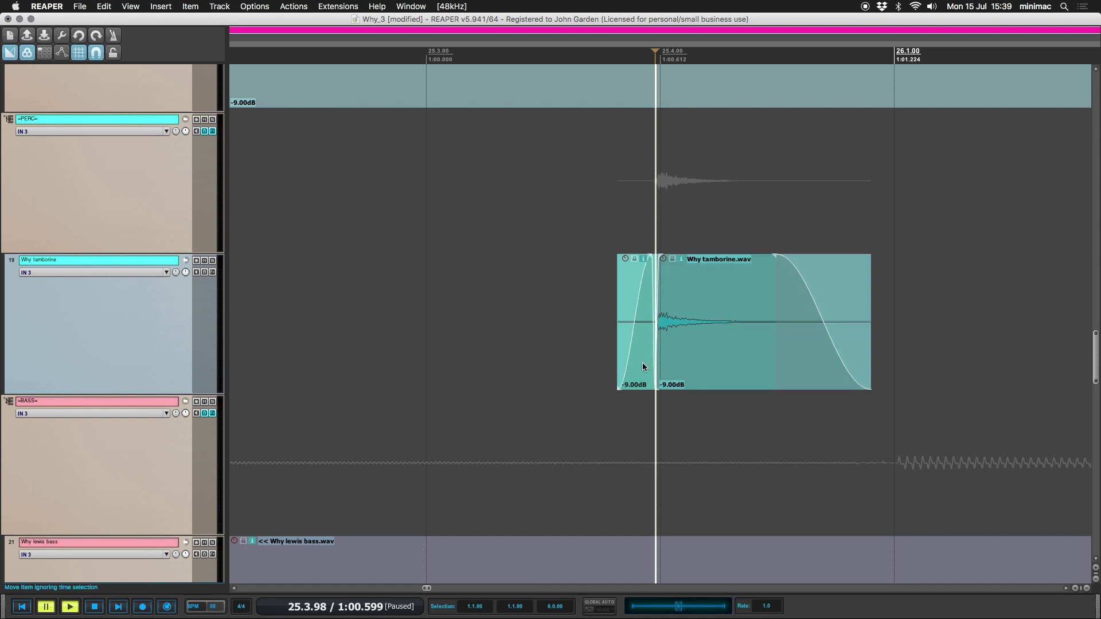
{"action": "key", "text": "Delete"}
{"action": "left_click_drag", "start_coordinate": [676, 366], "coordinate": [646, 360]}
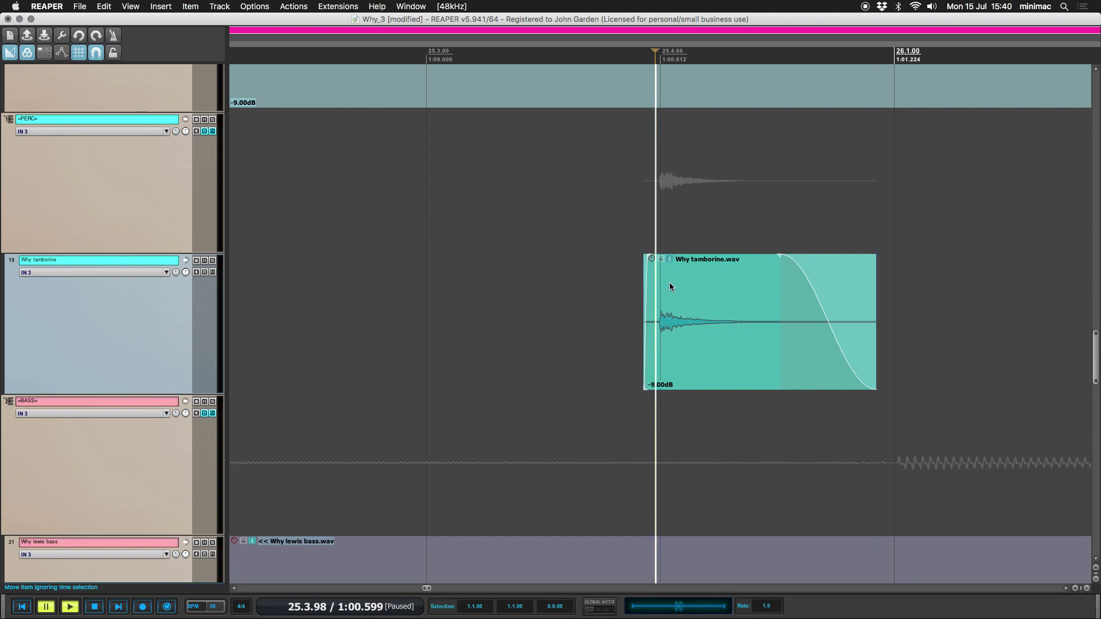
- Undo the edits to the tambourine slice and the dynamic split to restore the single Why tamborine item
{"action": "key", "text": "super+z"}
{"action": "key", "text": "super+z"}
{"action": "key", "text": "super+z"}
{"action": "key", "text": "super+z"}
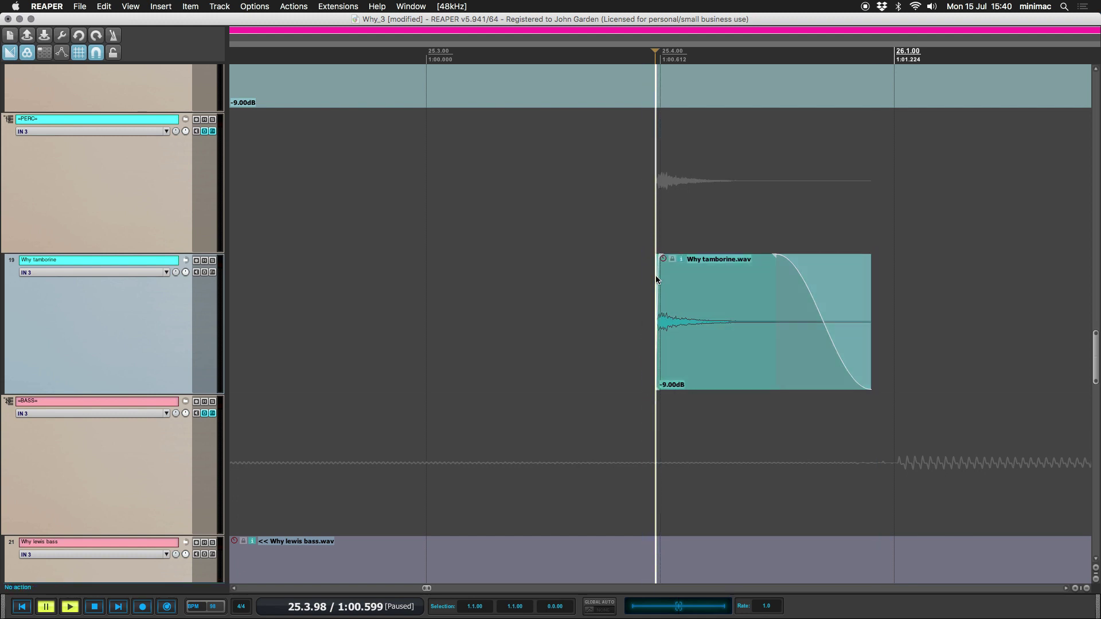
{"action": "key", "text": "super+z"}
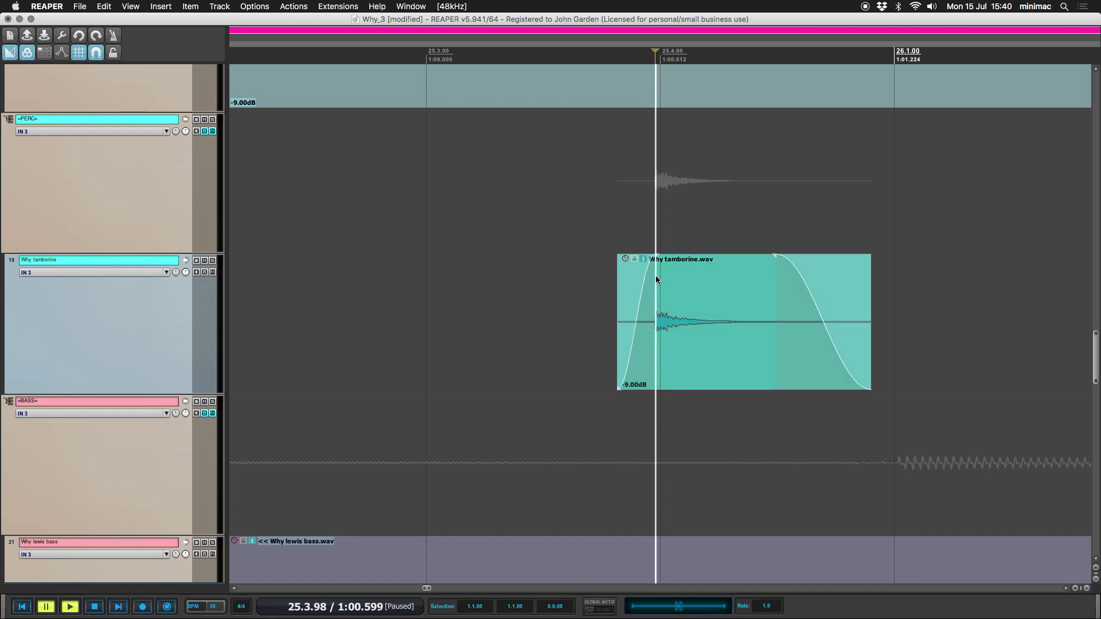
{"action": "key", "text": "super+Page_Down"}
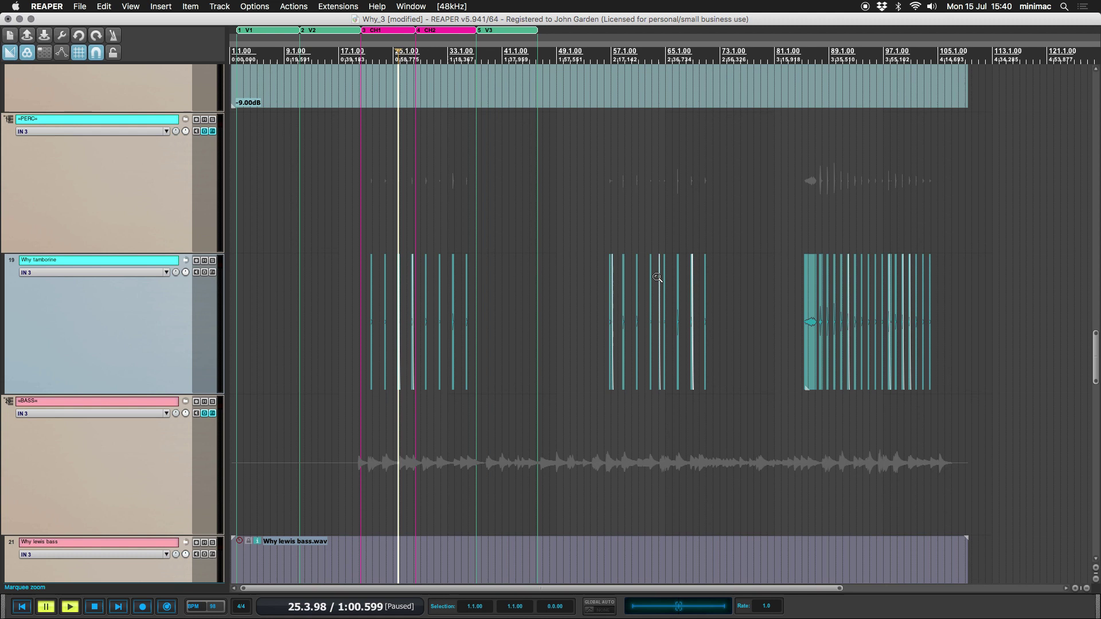
{"action": "key", "text": "super+z"}
{"action": "key", "text": "super+z"}
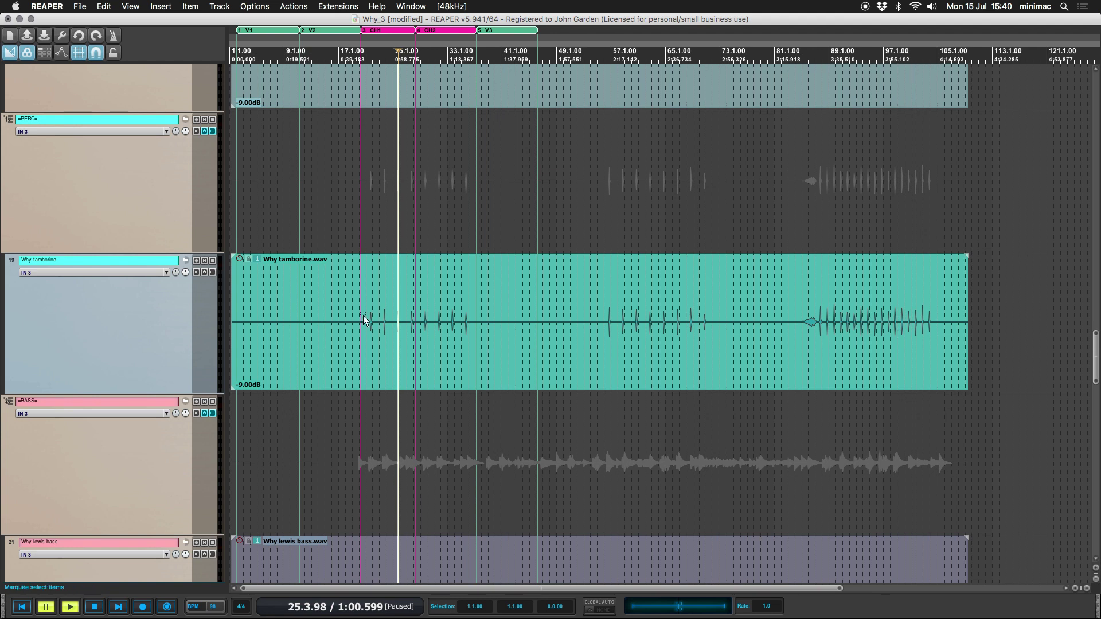
- Filter the action list for "stretch" and review the component actions of the NEXT TRANSIENT STRETCH MARKER custom action
{"action": "key", "text": "shift+slash"}
{"action": "type", "text": "stretch"}
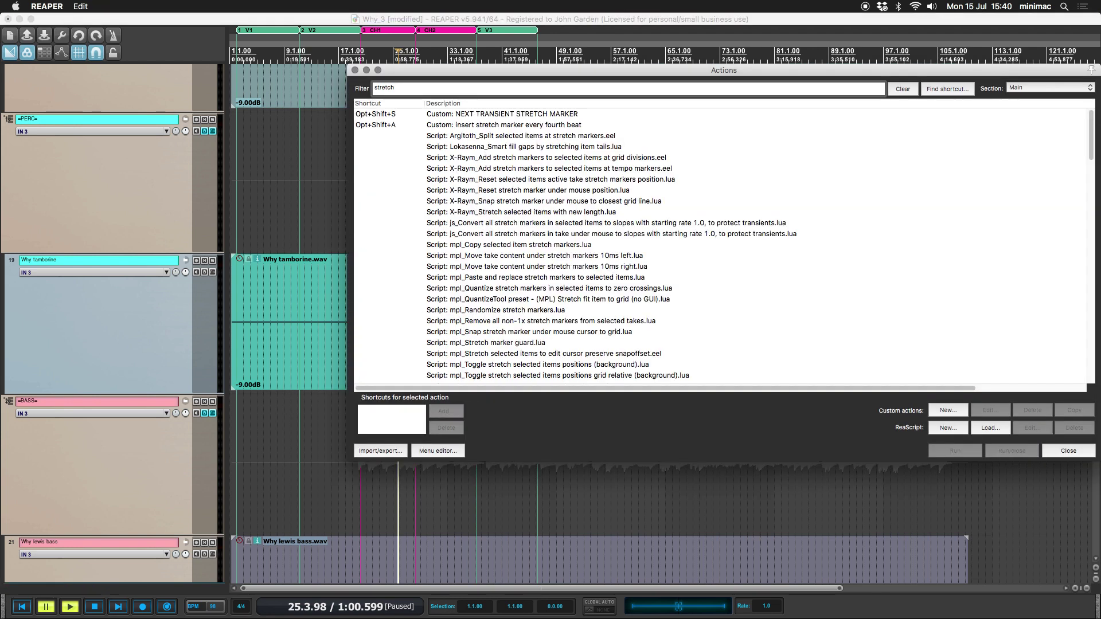
{"action": "left_click", "coordinate": [508, 113]}
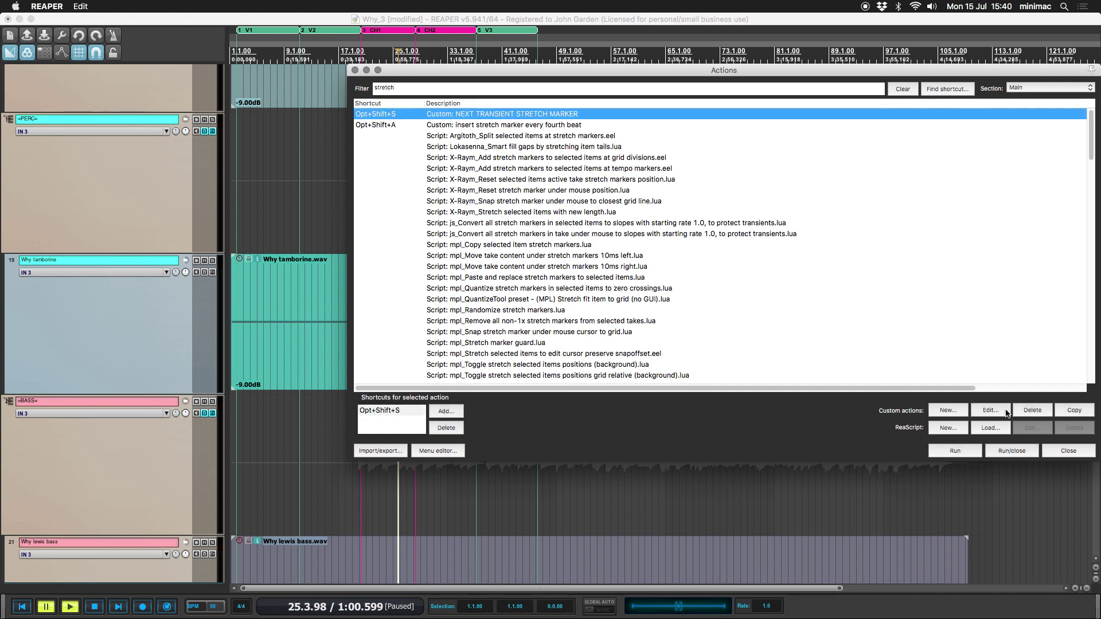
{"action": "left_click", "coordinate": [991, 410]}
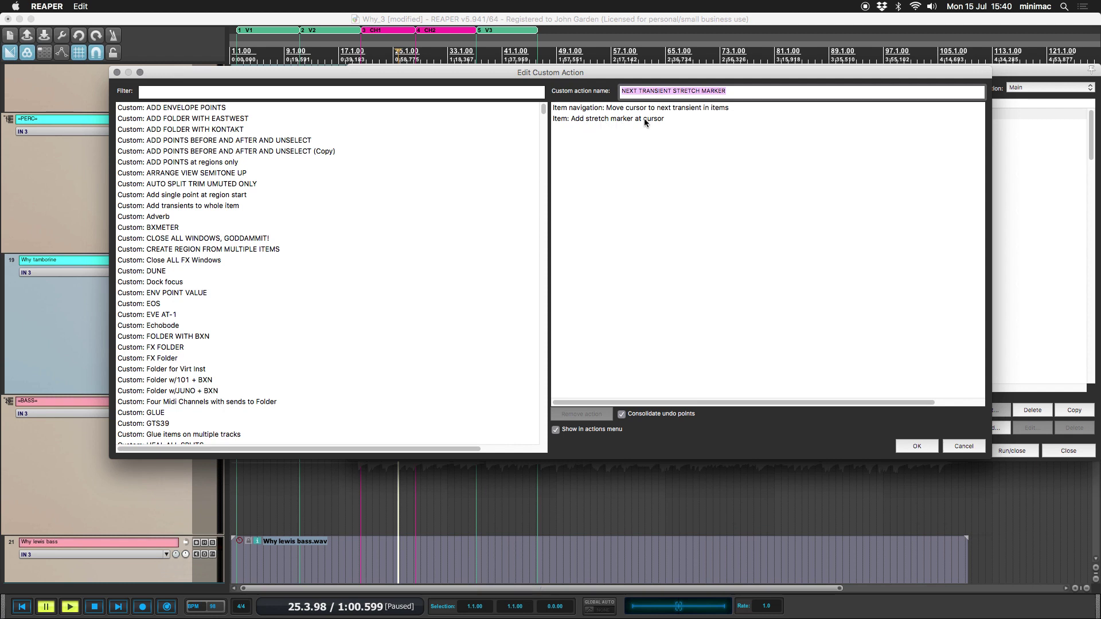
{"action": "left_click", "coordinate": [963, 446]}
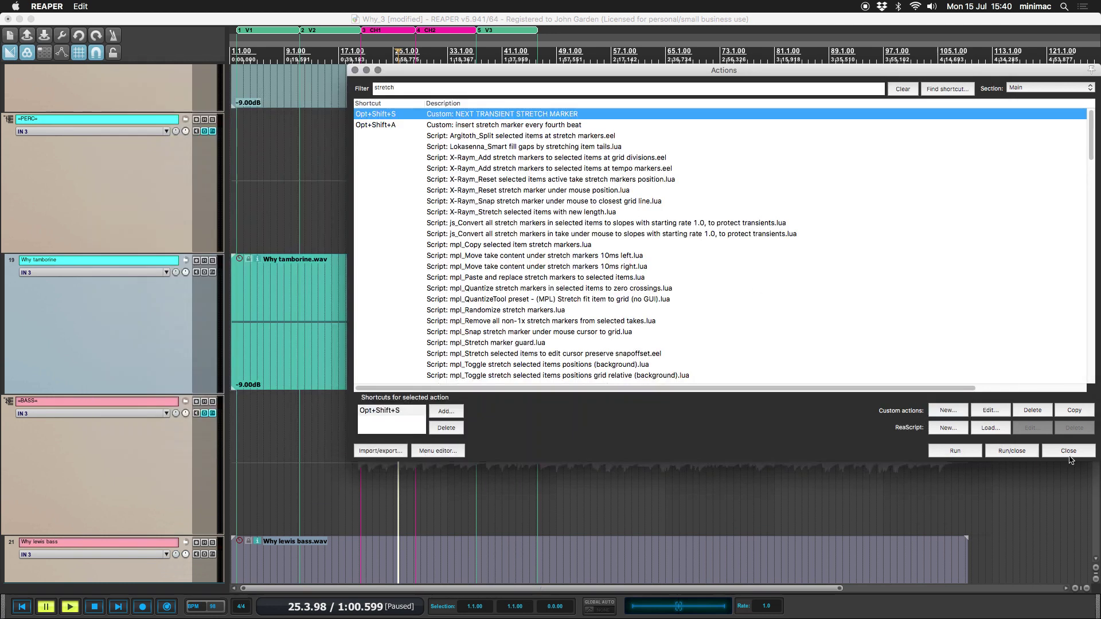
- Insert stretch markers at the first three tambourine hits with the NEXT TRANSIENT STRETCH MARKER action, starting from about 20.4.90
{"action": "left_click", "coordinate": [1069, 456]}
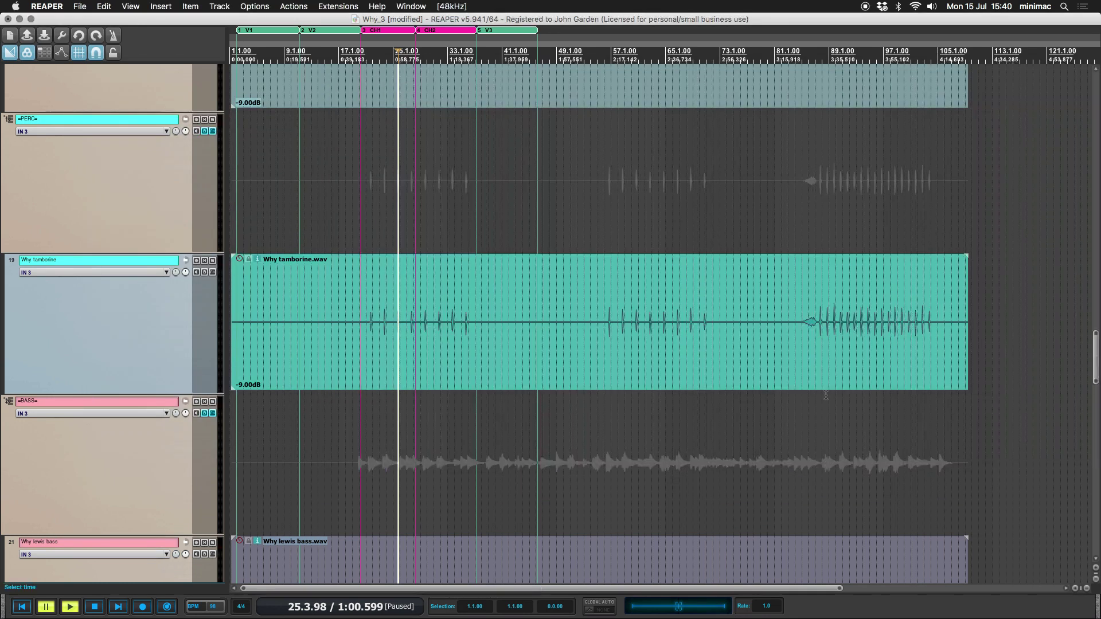
{"action": "left_click", "coordinate": [362, 313]}
{"action": "scroll", "coordinate": [363, 315], "scroll_direction": "up", "scroll_amount": 4}
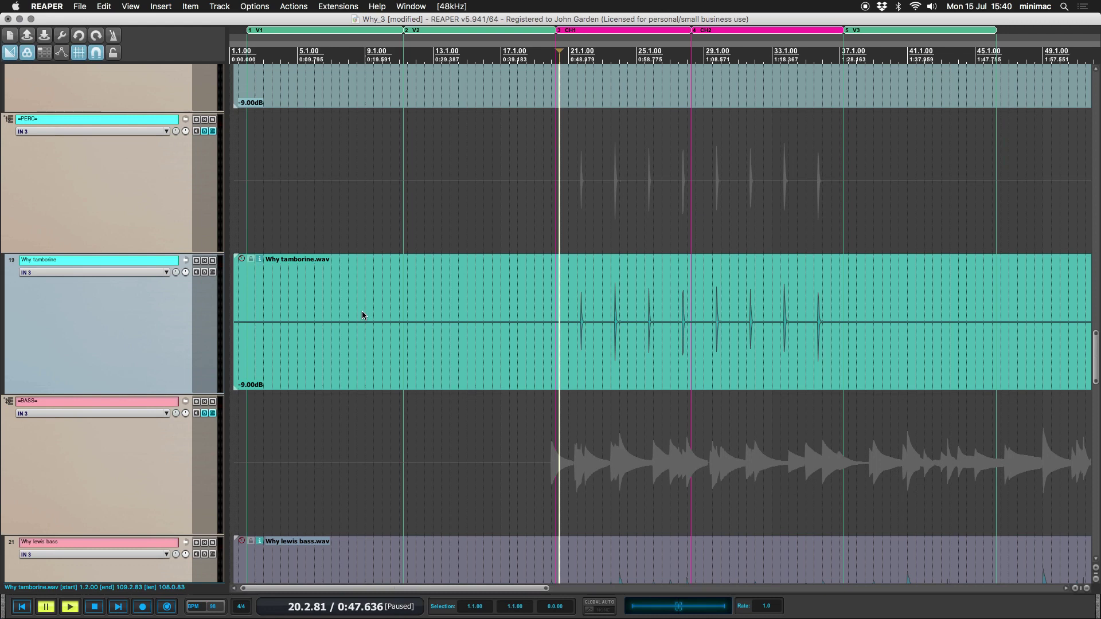
{"action": "scroll", "coordinate": [362, 314], "scroll_direction": "up", "scroll_amount": 5}
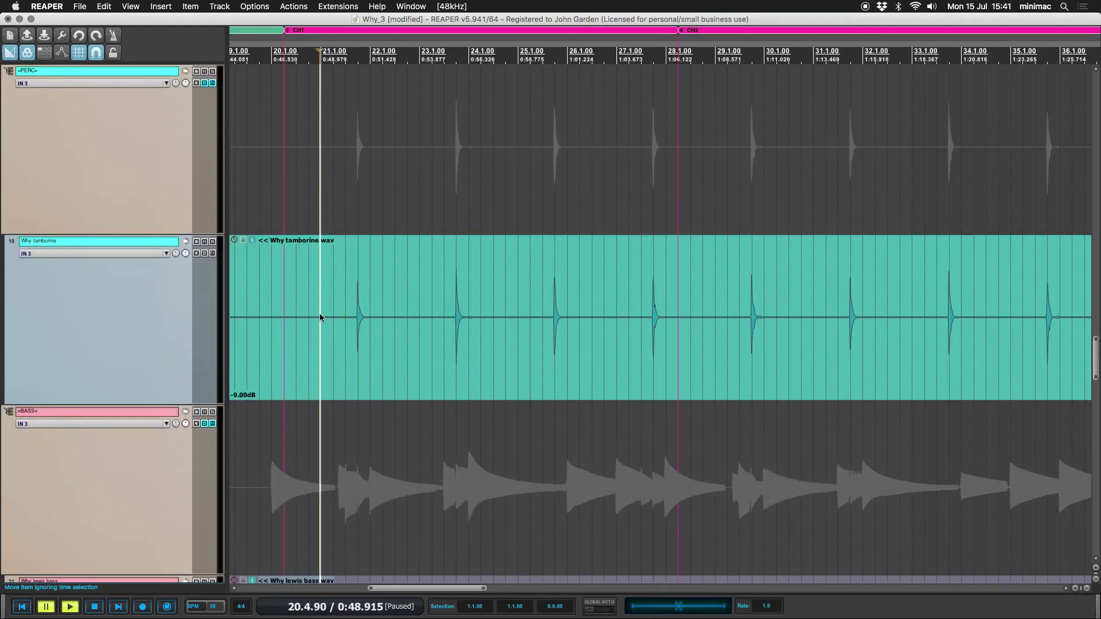
{"action": "key", "text": "Tab"}
{"action": "key", "text": "shift+w"}
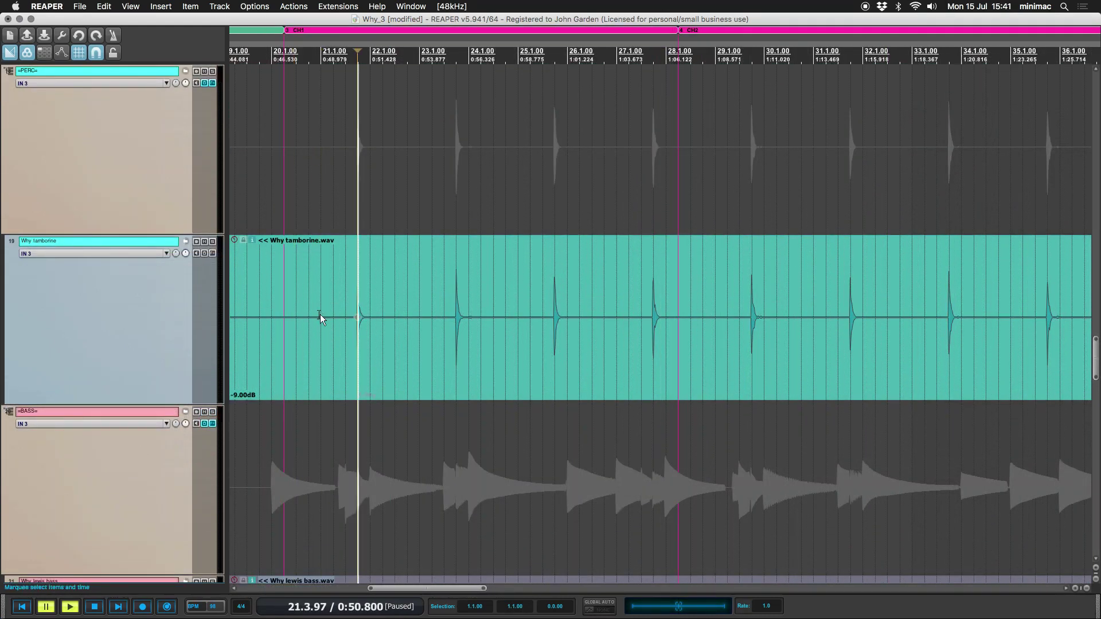
{"action": "key", "text": "Right"}
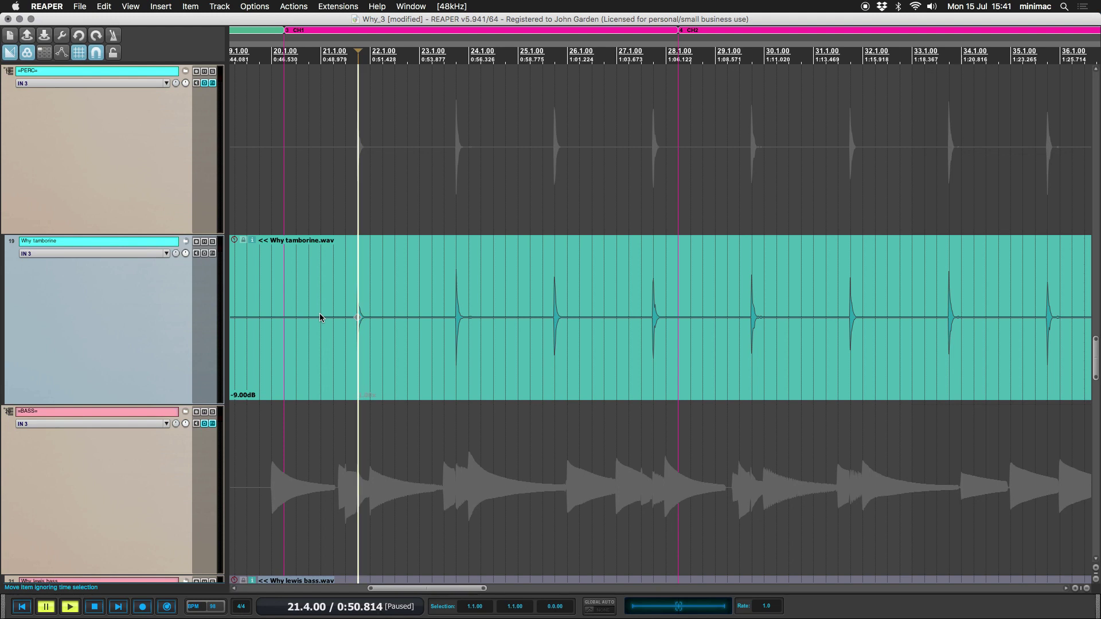
{"action": "key", "text": "Tab"}
{"action": "key", "text": "shift+w"}
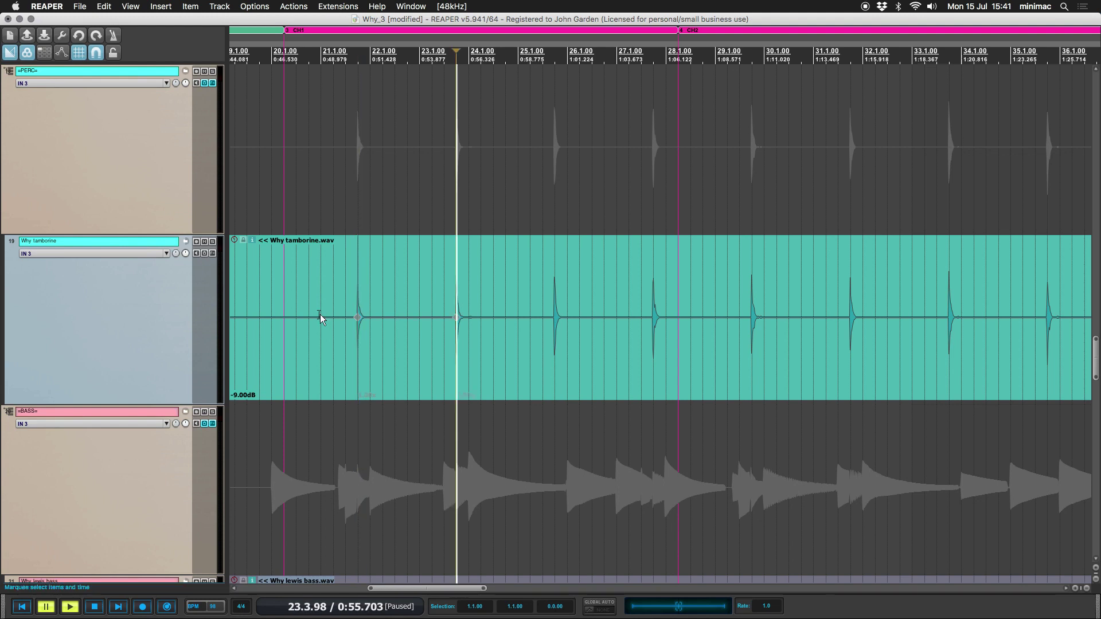
{"action": "key", "text": "Right"}
{"action": "key", "text": "Right"}
{"action": "key", "text": "Right"}
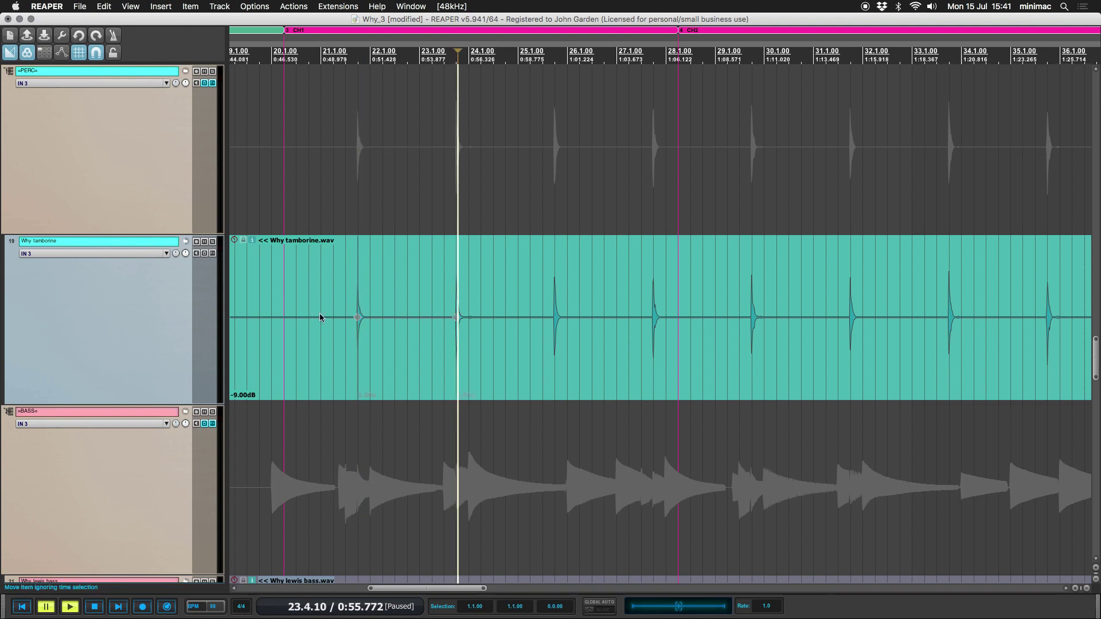
{"action": "key", "text": "Tab"}
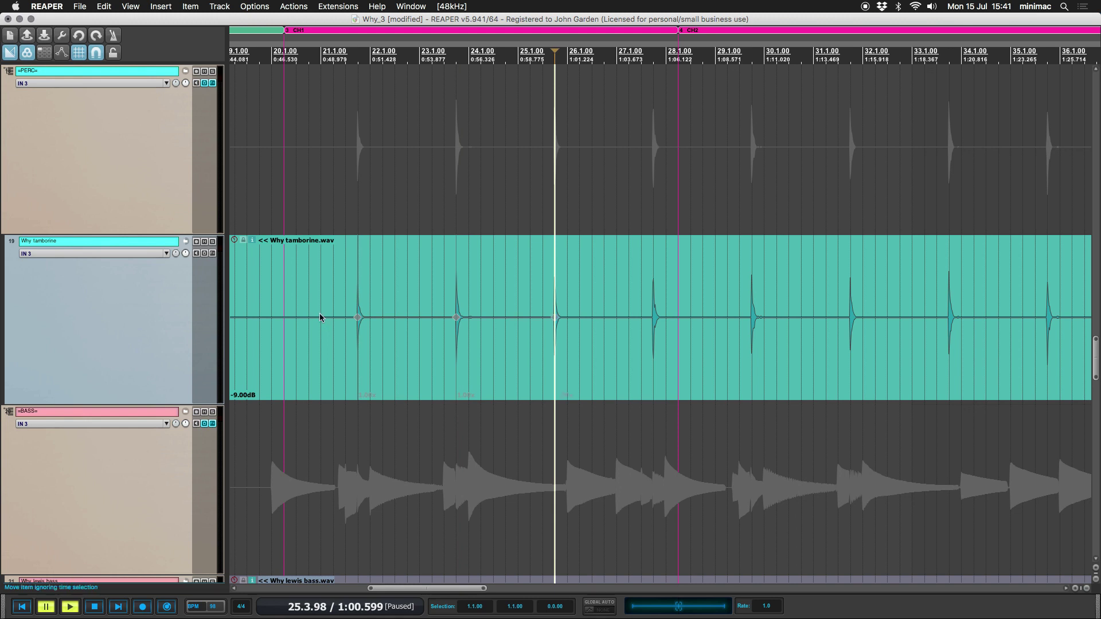
- Undo the three stretch markers on the Why tamborine item and return the edit cursor to 20.4.90
{"action": "key", "text": "super+z"}
{"action": "key", "text": "super+z"}
{"action": "key", "text": "super+z"}
{"action": "left_click", "coordinate": [320, 314]}
- Filter the action list for "stretch" and check the shortcut assigned to NEXT TRANSIENT STRETCH MARKER
{"action": "key", "text": "shift+slash"}
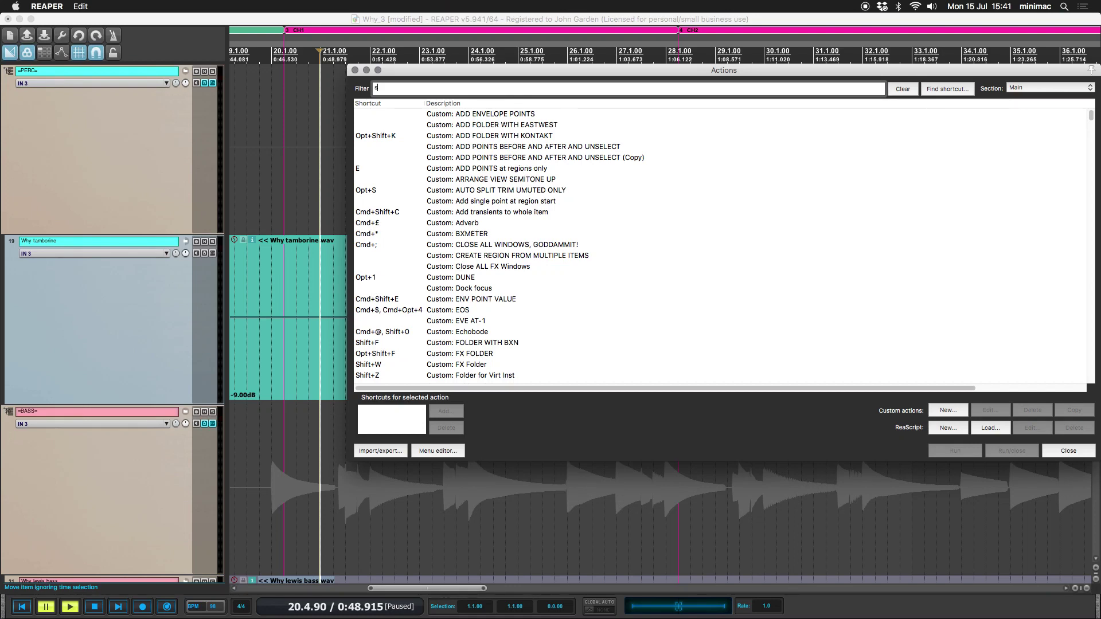
{"action": "type", "text": "stretch"}
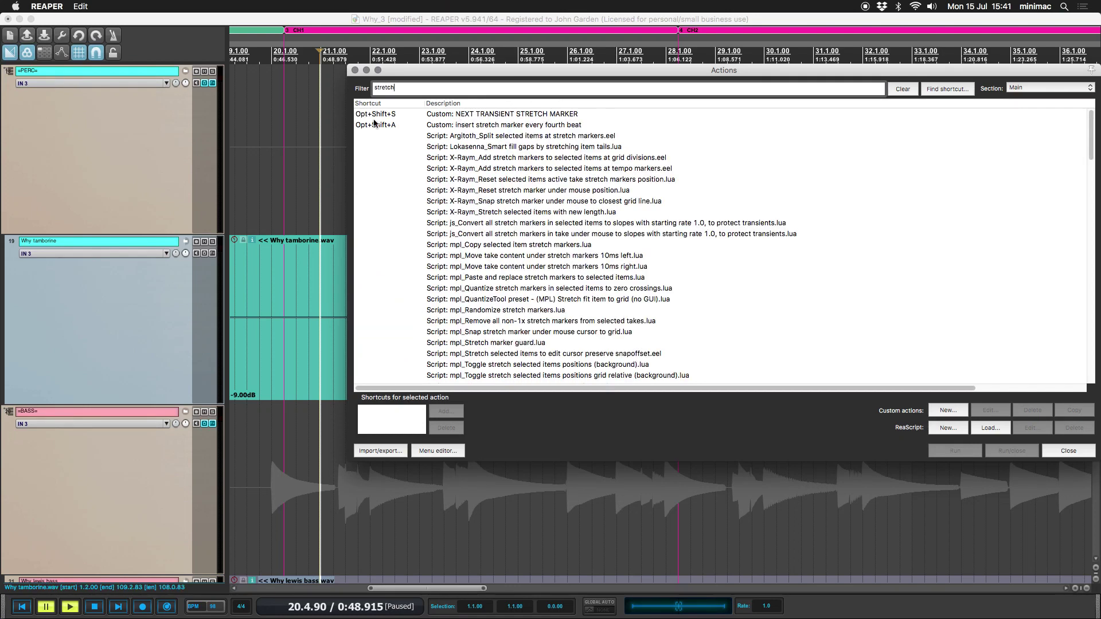
{"action": "left_click", "coordinate": [355, 70]}
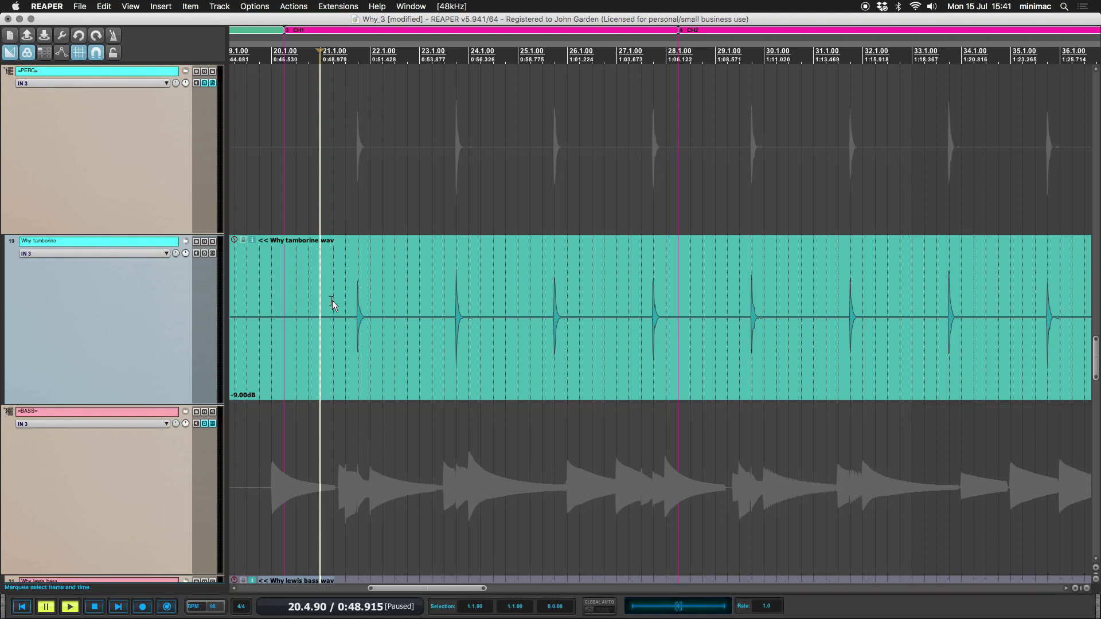
- Insert stretch markers transient by transient at the tambourine hits near 21.4.00, 23.4.00 and 25.4.00
{"action": "key", "text": "Tab"}
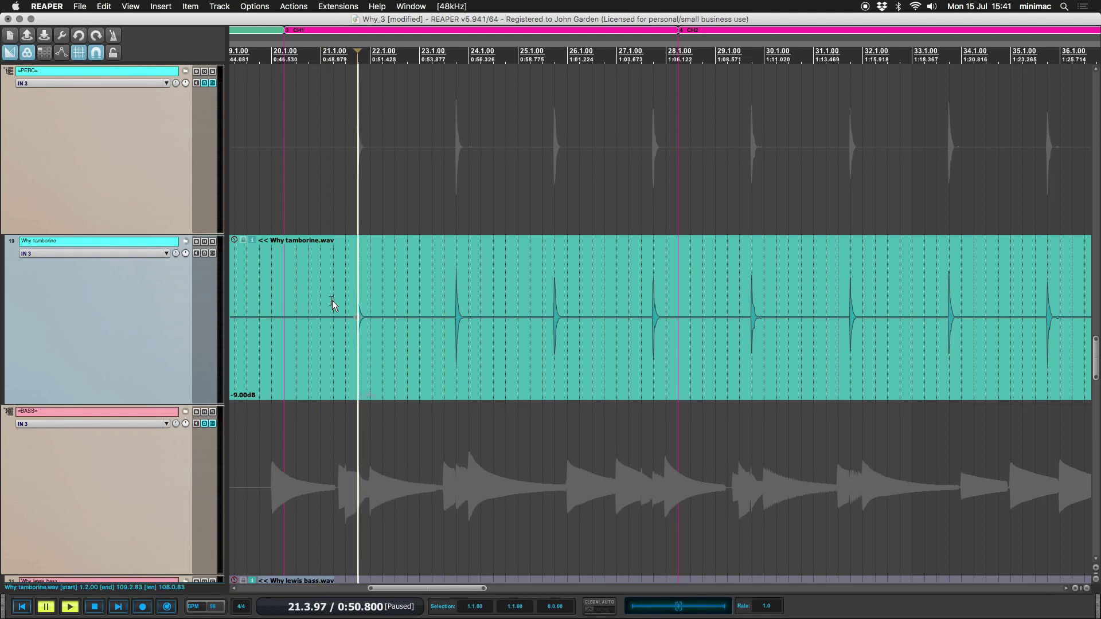
{"action": "key", "text": "s"}
{"action": "key", "text": "Tab"}
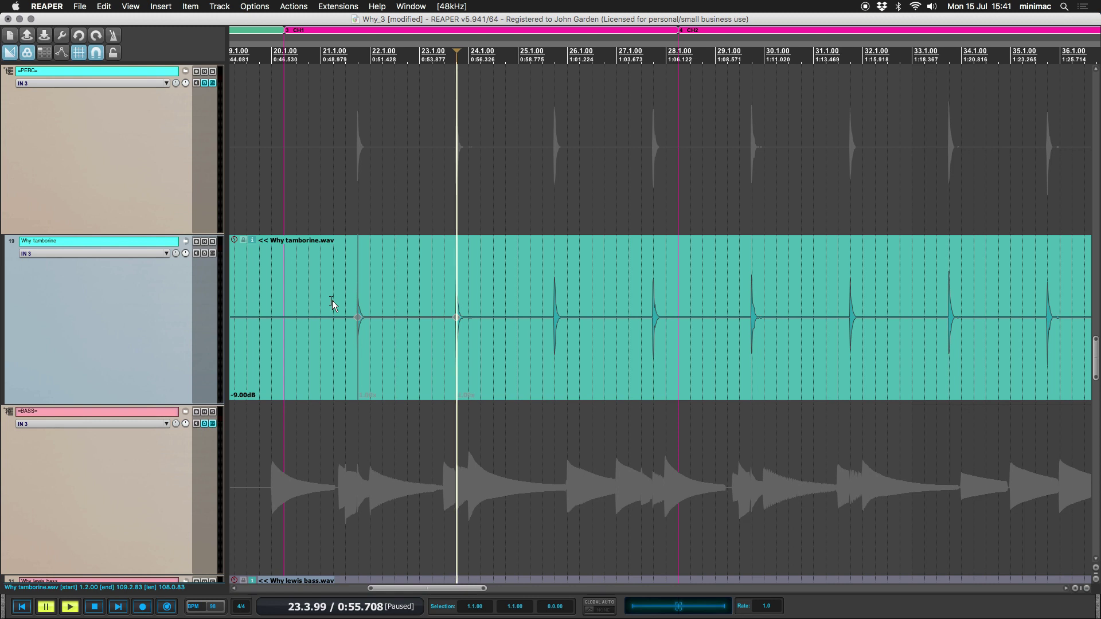
{"action": "key", "text": "s"}
{"action": "key", "text": "Tab"}
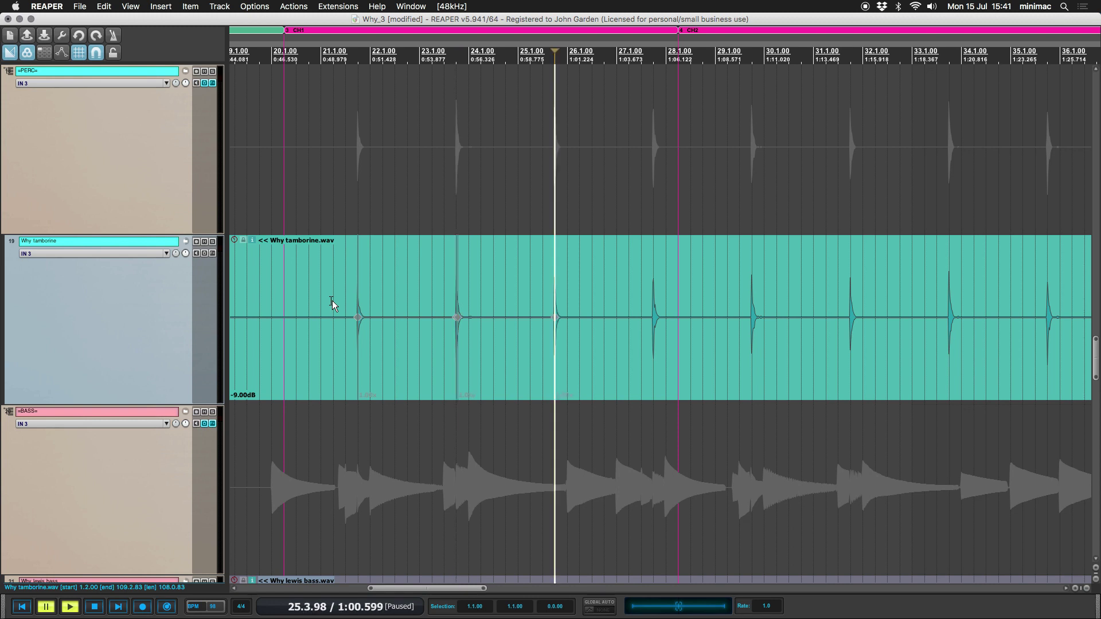
- Examine how the stretch markers on the tambourine hit near 21.4.00 sit against its transient and the grid line
{"action": "left_click_drag", "start_coordinate": [319, 221], "coordinate": [523, 405]}
{"action": "scroll", "coordinate": [480, 344], "scroll_direction": "up", "scroll_amount": 3}
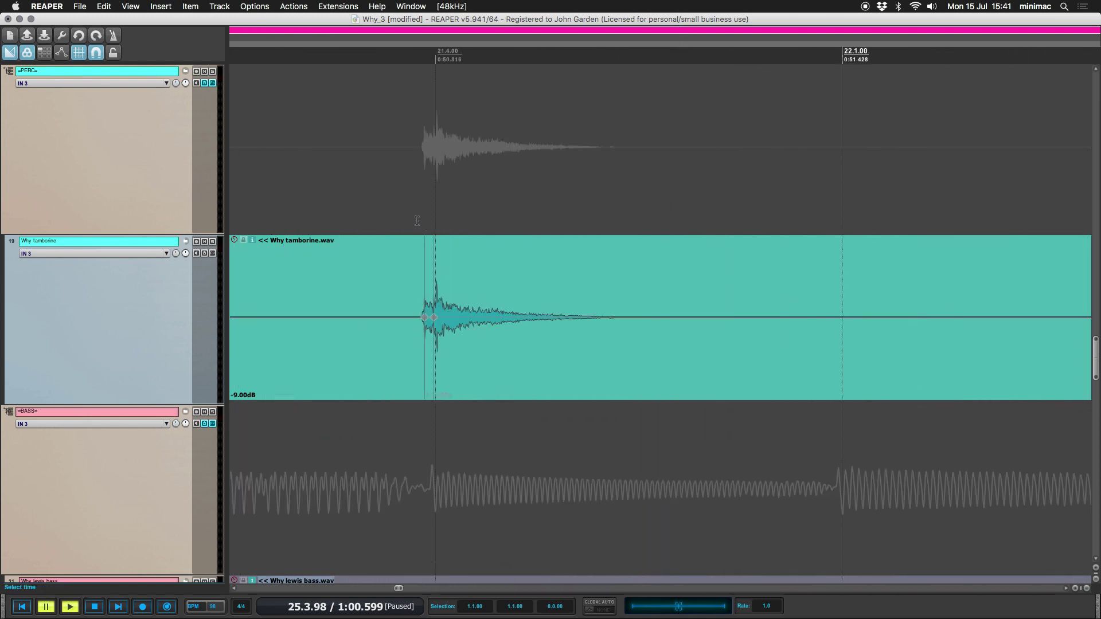
{"action": "left_click", "coordinate": [418, 218]}
{"action": "scroll", "coordinate": [424, 228], "scroll_direction": "up", "scroll_amount": 2}
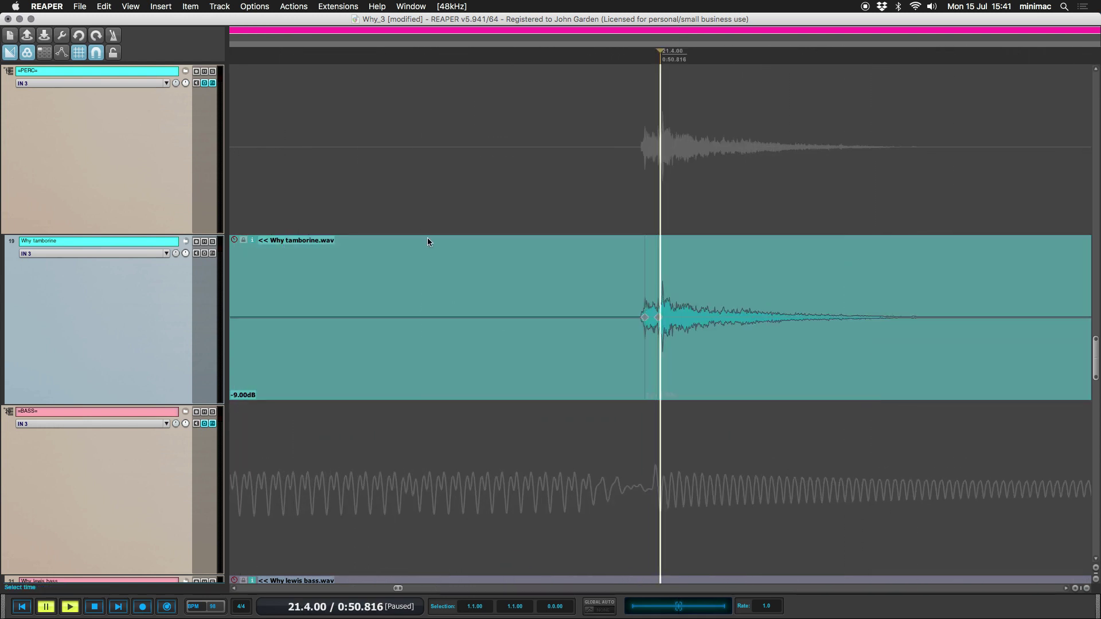
{"action": "scroll", "coordinate": [587, 323], "scroll_direction": "up", "scroll_amount": 5}
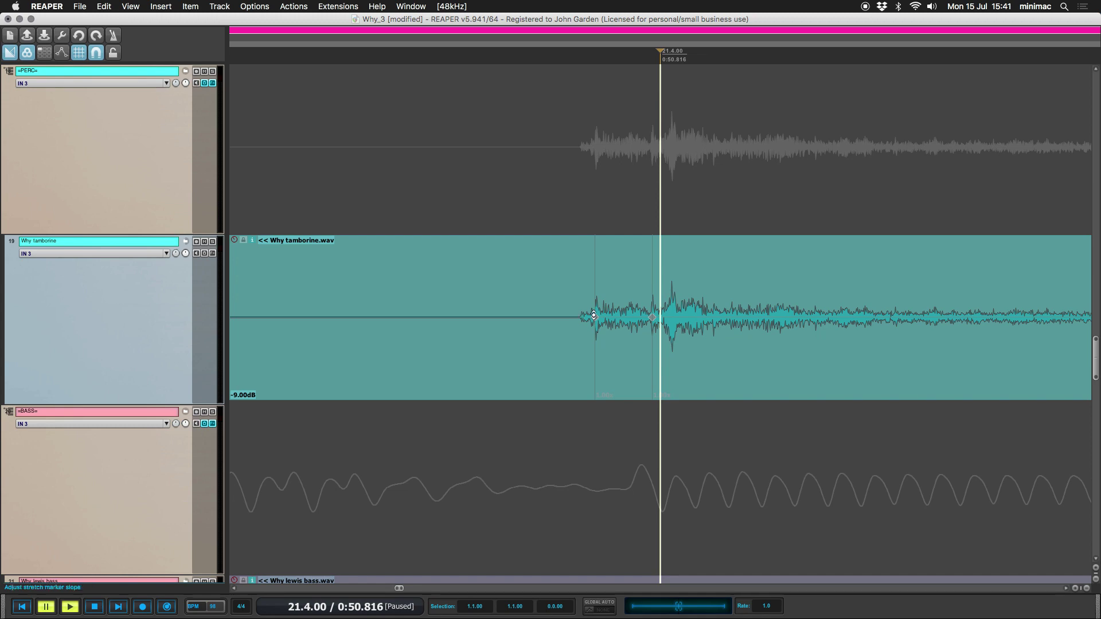
{"action": "scroll", "coordinate": [594, 314], "scroll_direction": "down", "scroll_amount": 8}
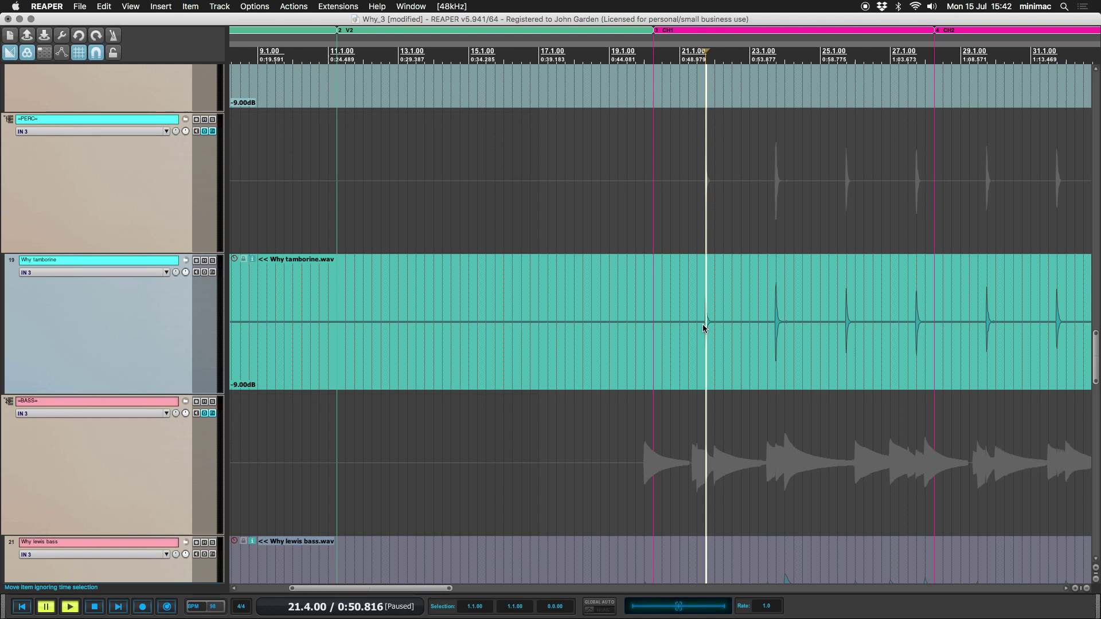
- Use Dynamic Split to write stretch markers to the tambourine item where the gate opens and closes, and inspect the first hits
{"action": "key", "text": "d"}
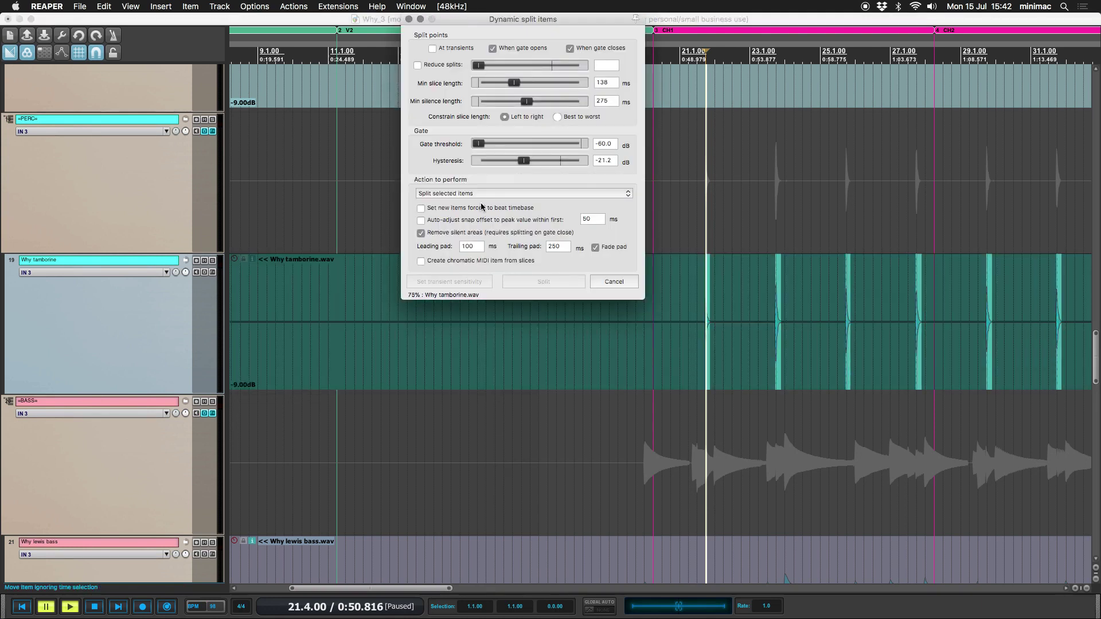
{"action": "left_click", "coordinate": [457, 195]}
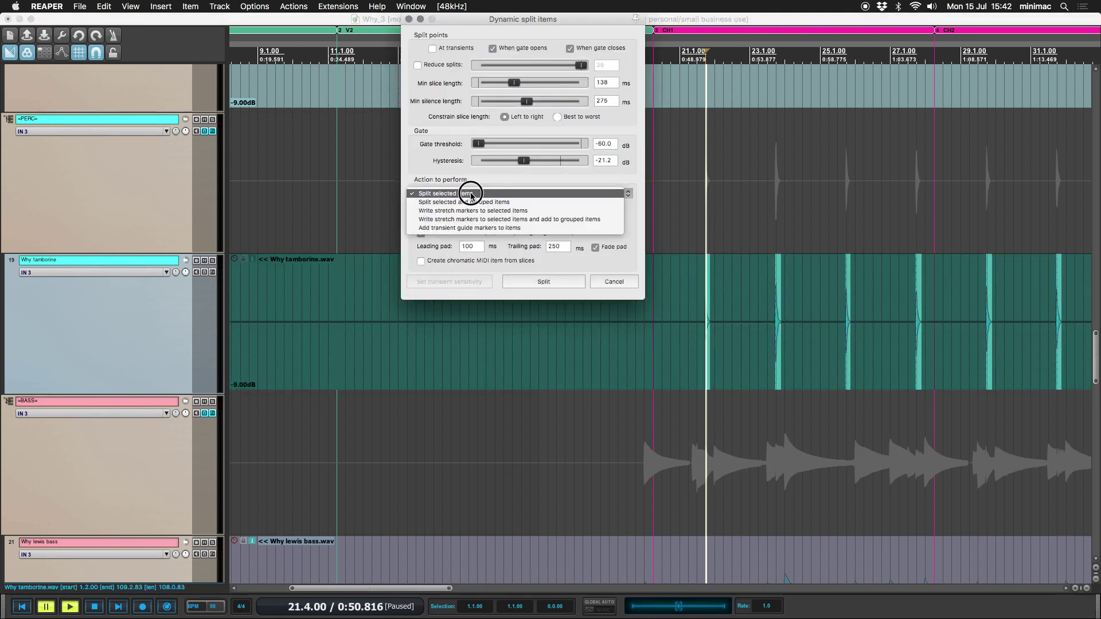
{"action": "left_click", "coordinate": [502, 211]}
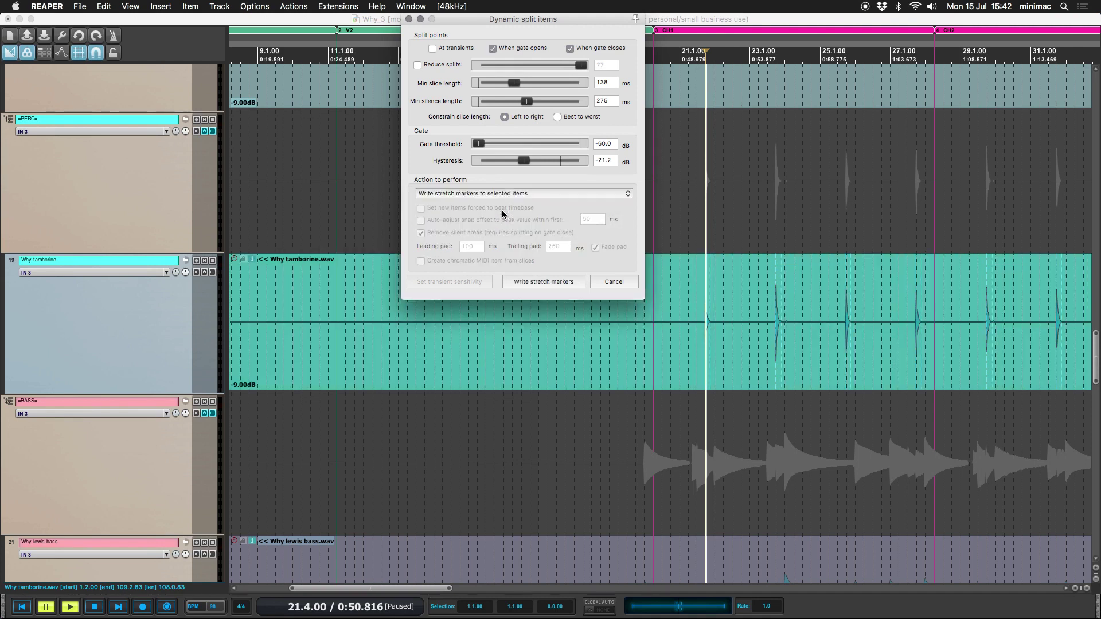
{"action": "left_click", "coordinate": [543, 281]}
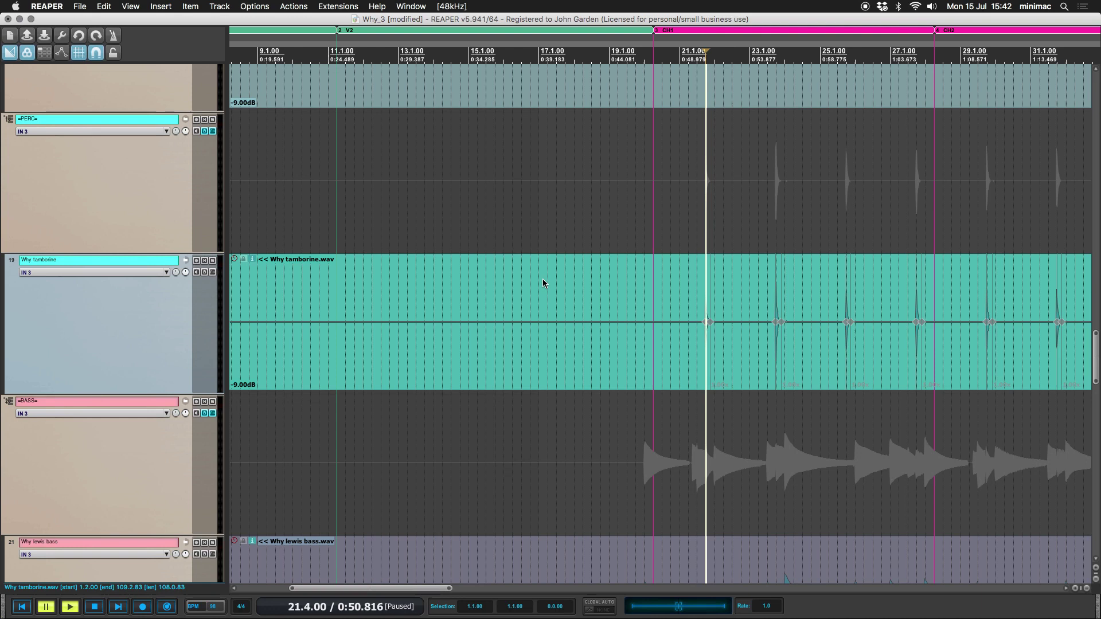
{"action": "left_click_drag", "start_coordinate": [668, 254], "coordinate": [847, 417]}
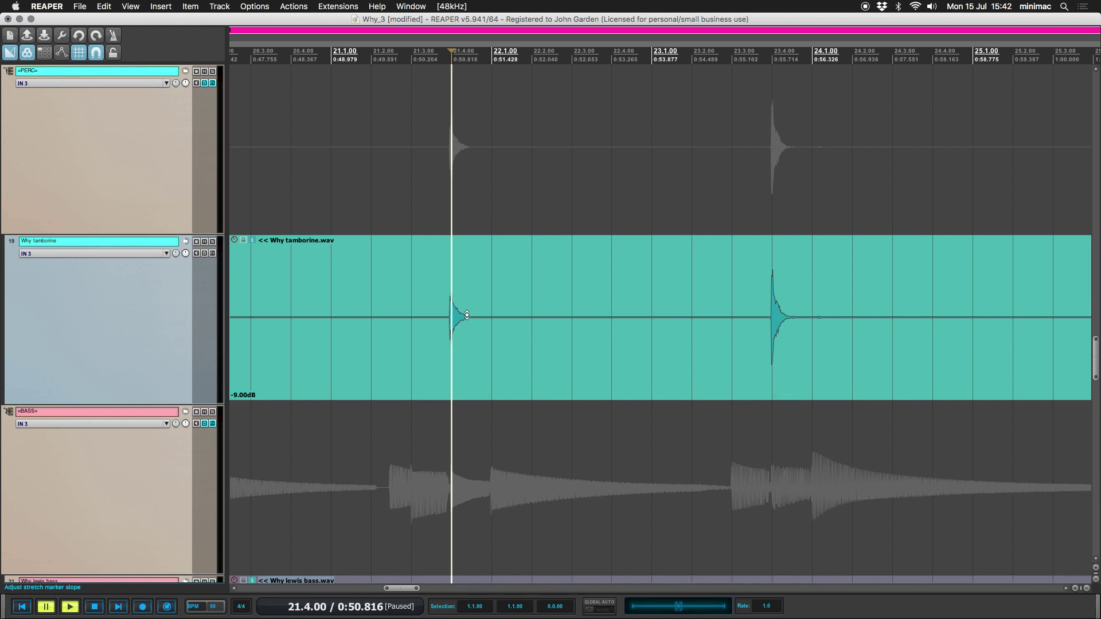
- Write stretch markers to the tambourine item with Dynamic Split only at transients, with both gate split points disabled
{"action": "key", "text": "d"}
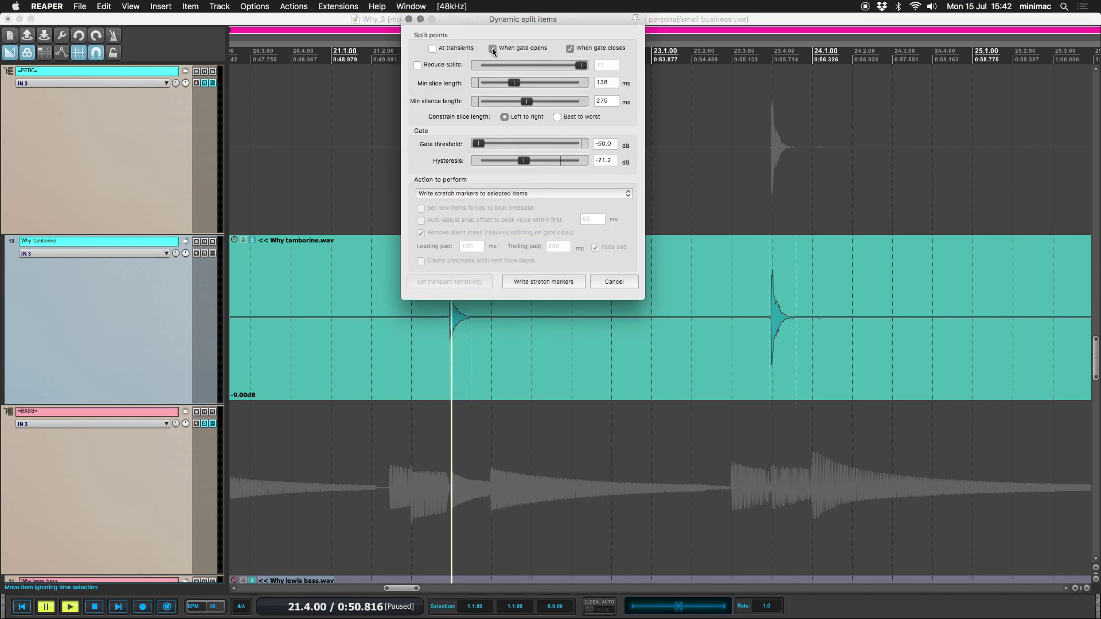
{"action": "left_click", "coordinate": [567, 49]}
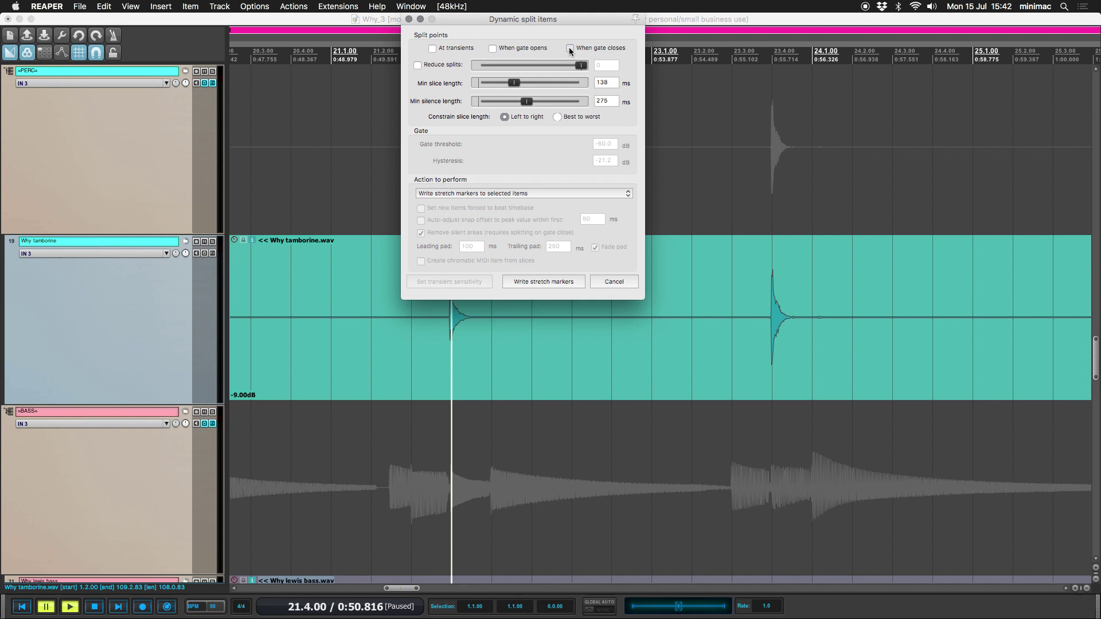
{"action": "left_click", "coordinate": [433, 50]}
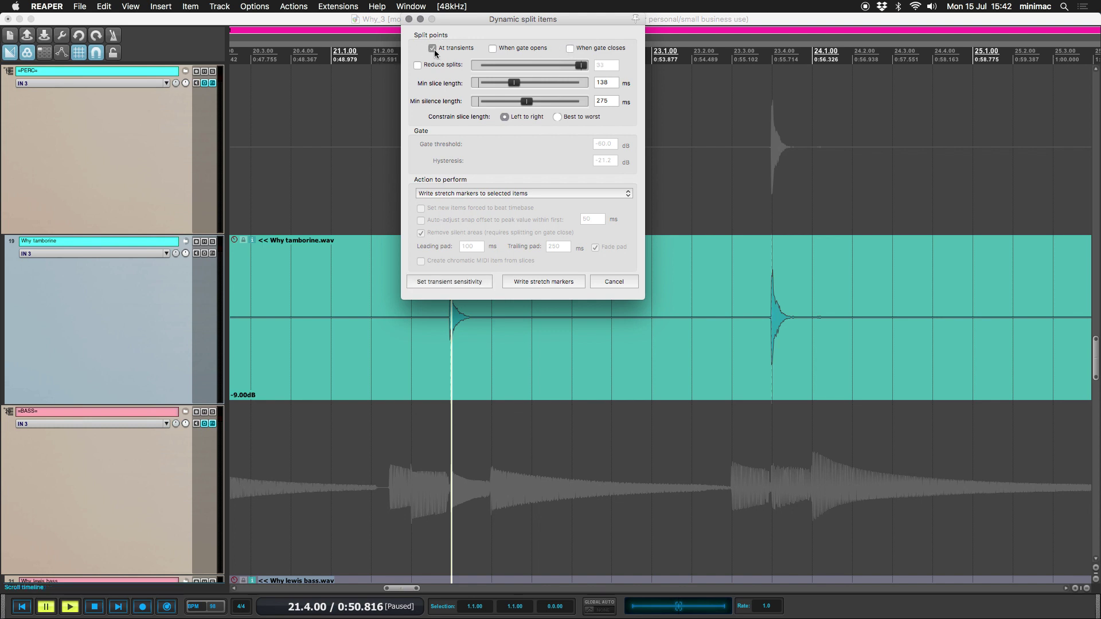
{"action": "left_click", "coordinate": [545, 281]}
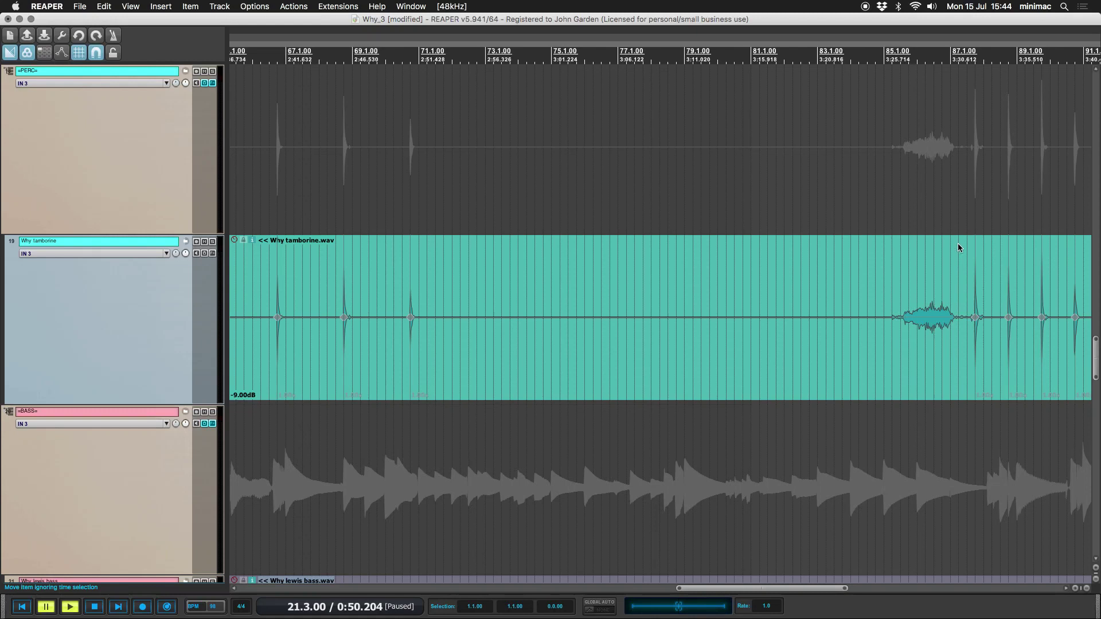
- Examine the stretch marker placement on the tambourine hits between 87.4.00 and 89.4.00
{"action": "left_click_drag", "start_coordinate": [932, 253], "coordinate": [1067, 387]}
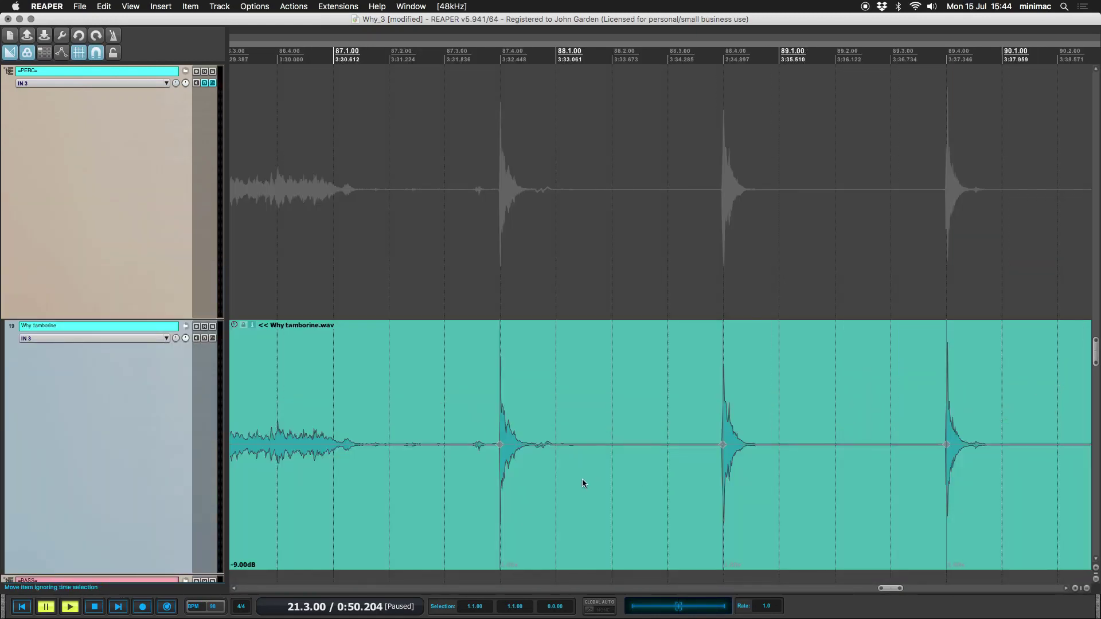
{"action": "left_click_drag", "start_coordinate": [462, 350], "coordinate": [591, 559]}
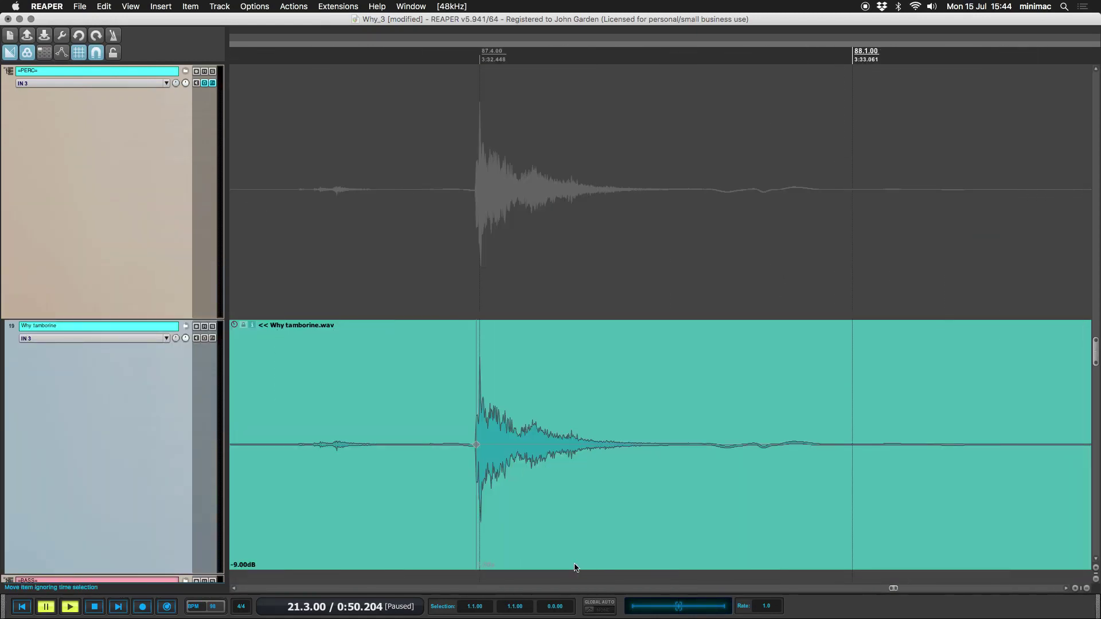
{"action": "key", "text": "z"}
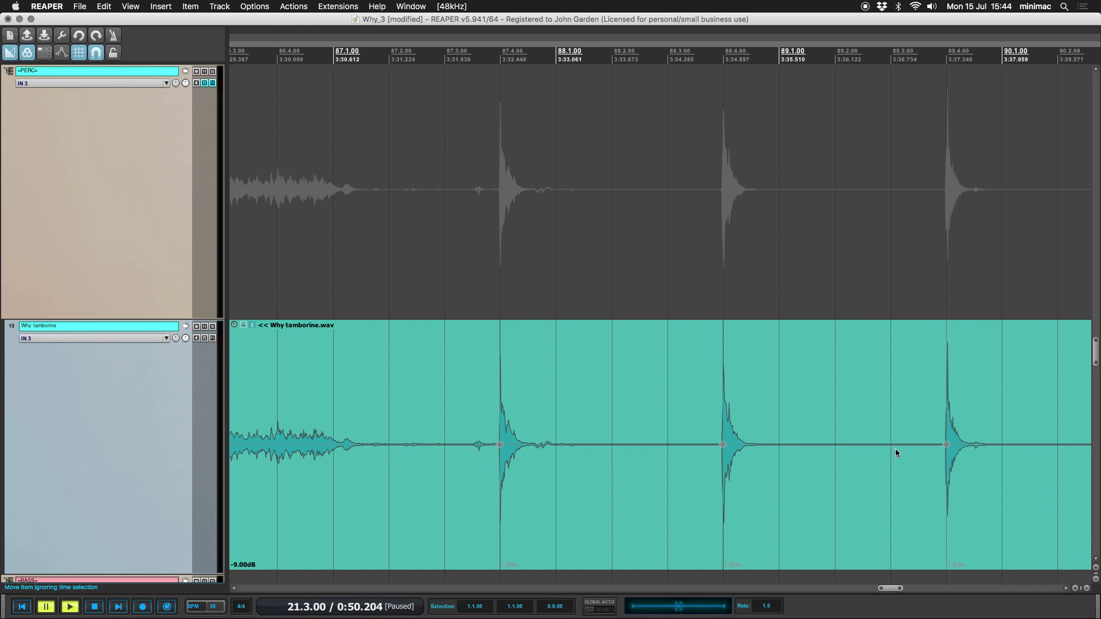
{"action": "scroll", "coordinate": [895, 448], "scroll_direction": "right", "scroll_amount": 10}
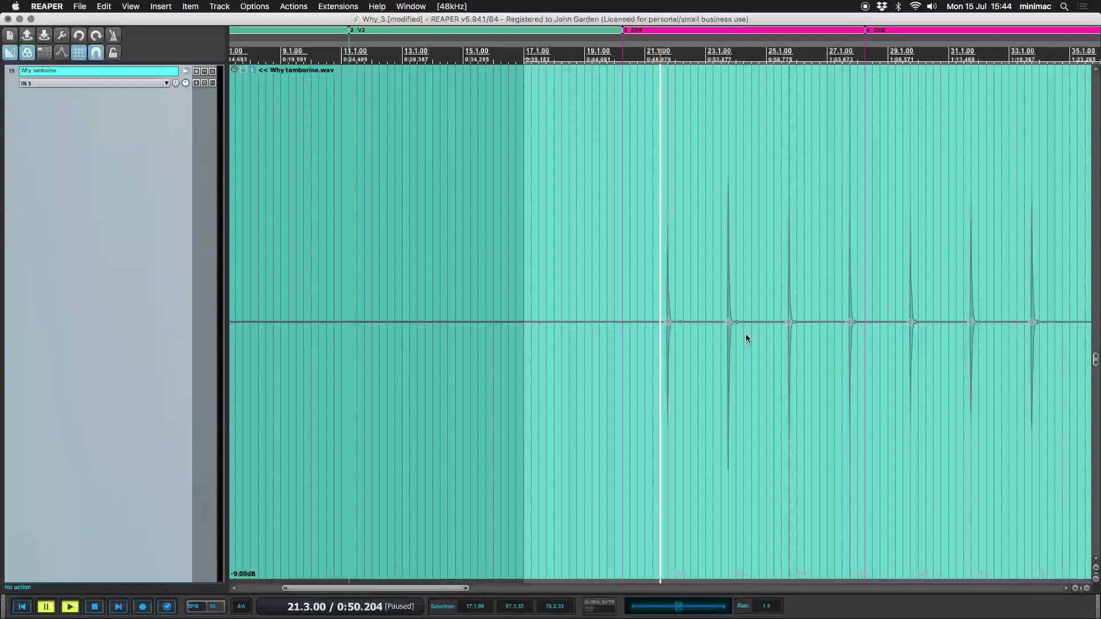
- Clear the time selection, filter the action list for "stret grid" and check the shortcut for Item: Snap stretch markers in time selection to grid
{"action": "scroll", "coordinate": [746, 338], "scroll_direction": "down", "scroll_amount": 3}
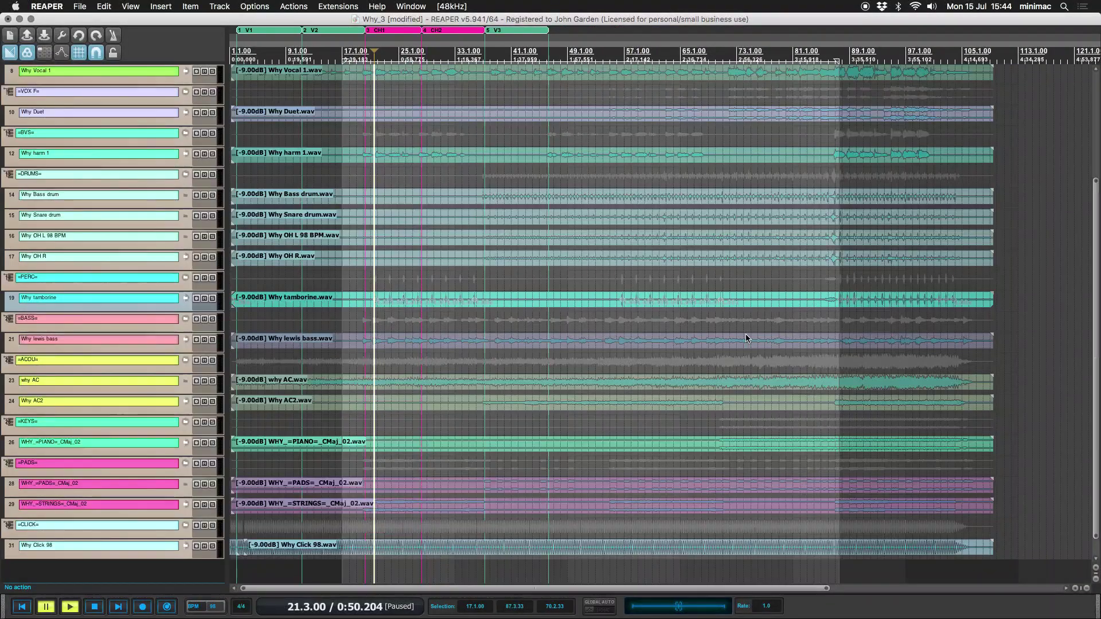
{"action": "key", "text": "Escape"}
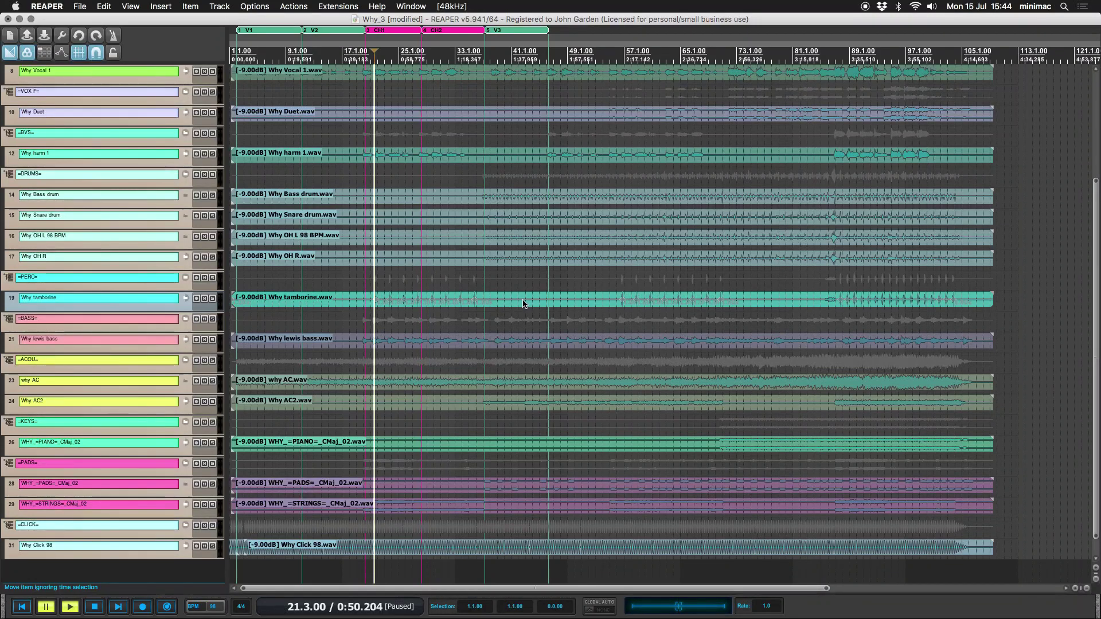
{"action": "key", "text": "question"}
{"action": "type", "text": "stret grid"}
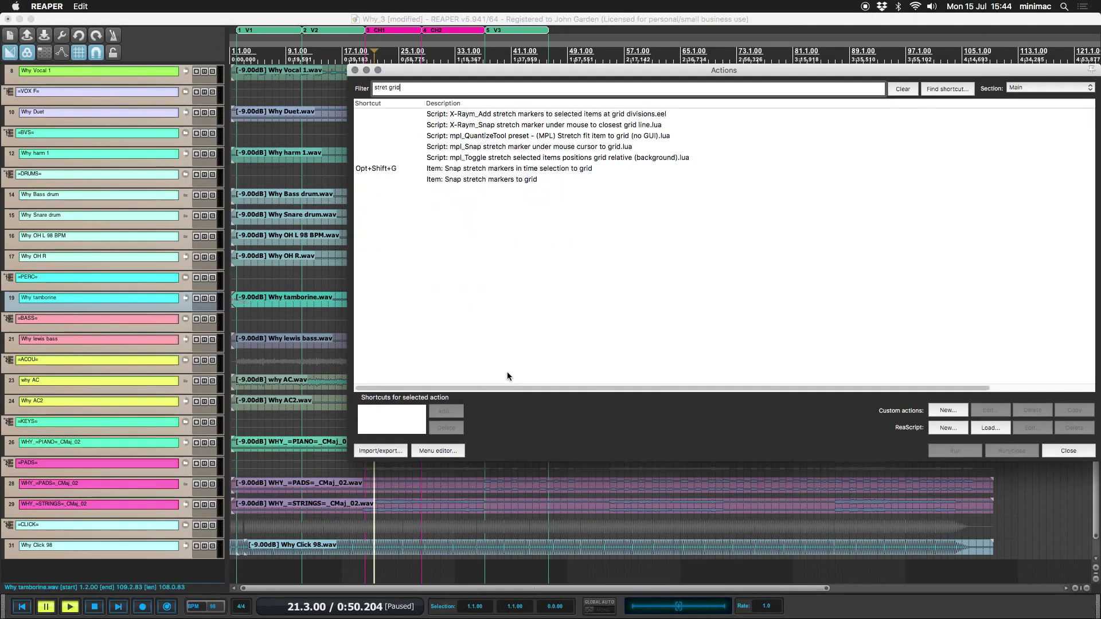
{"action": "left_click", "coordinate": [452, 172]}
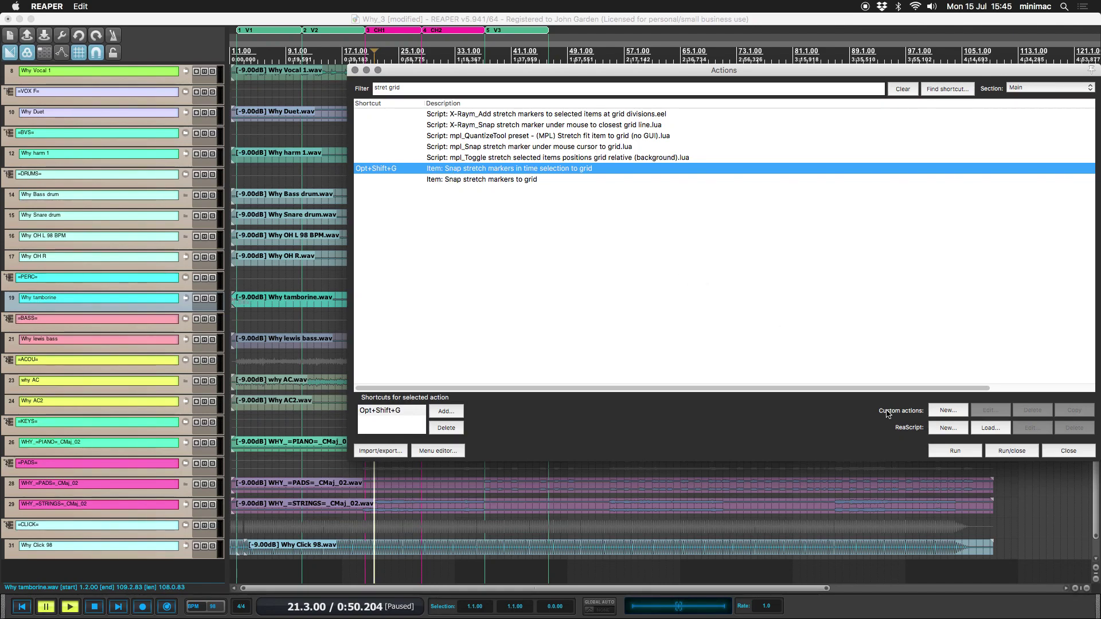
{"action": "left_click", "coordinate": [1069, 450]}
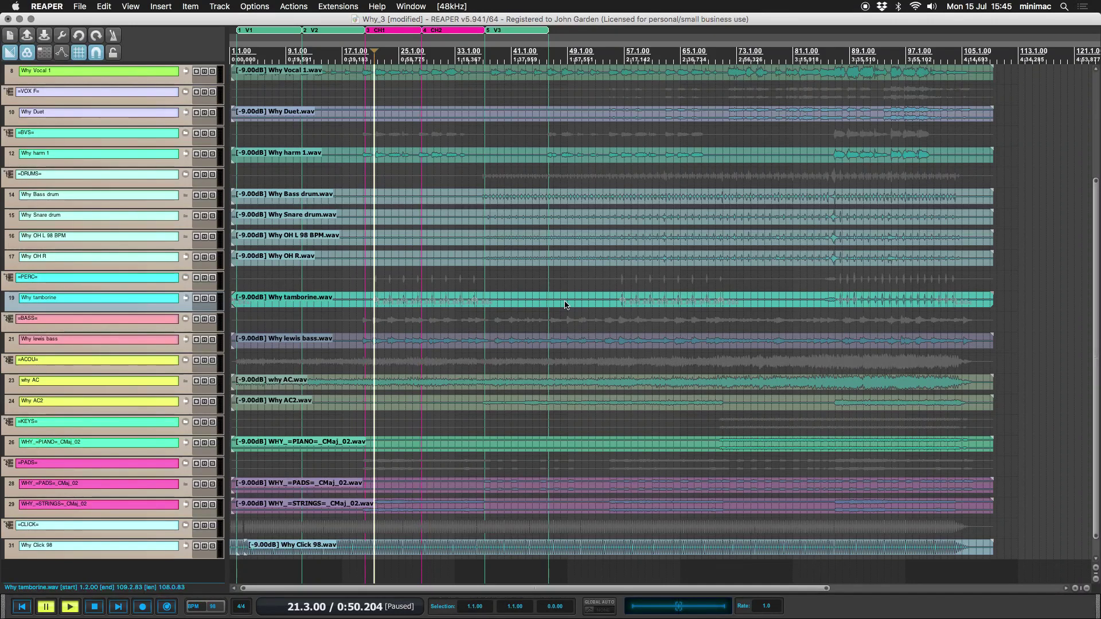
- Set the time selection to the tambourine item and place the edit cursor at 27.4.00 beside the off-grid hit
{"action": "key", "text": "alt+t"}
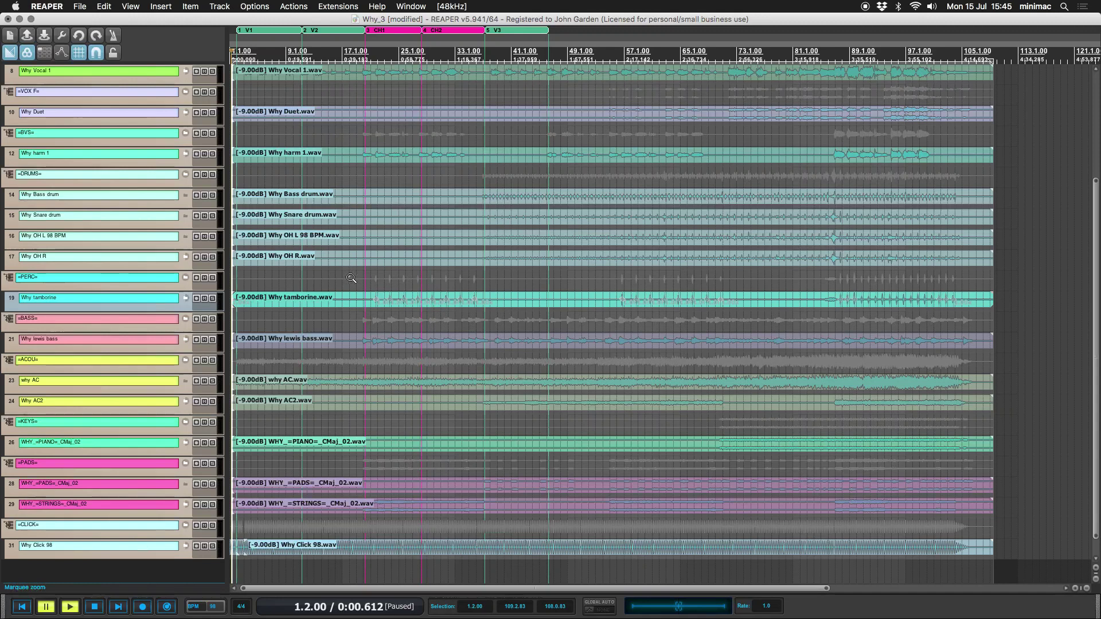
{"action": "left_click_drag", "start_coordinate": [351, 270], "coordinate": [576, 381]}
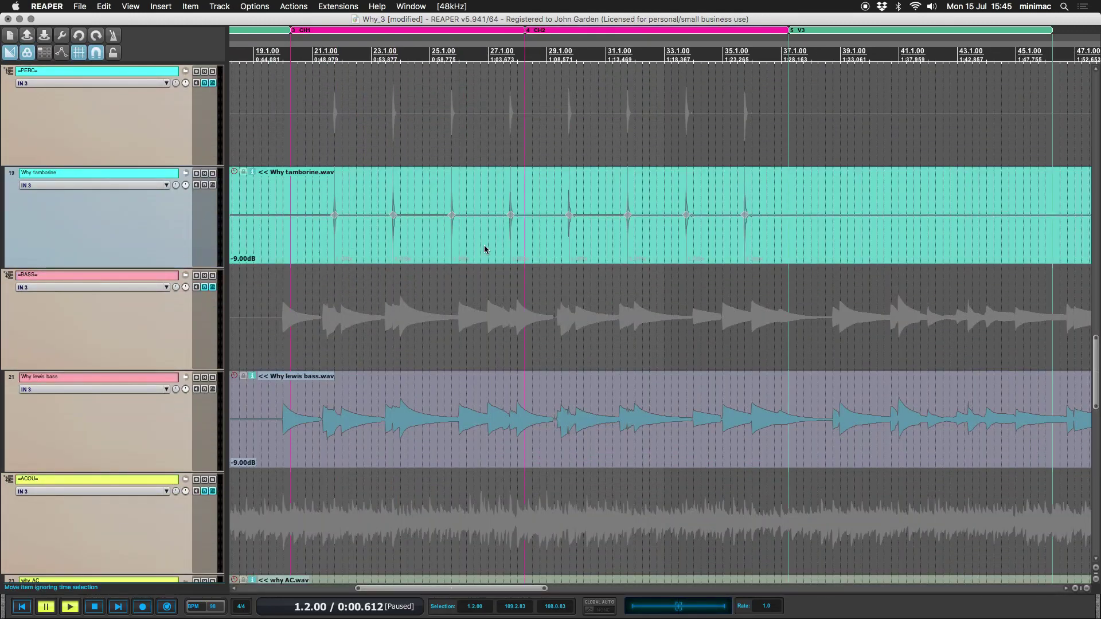
{"action": "left_click_drag", "start_coordinate": [304, 156], "coordinate": [511, 281]}
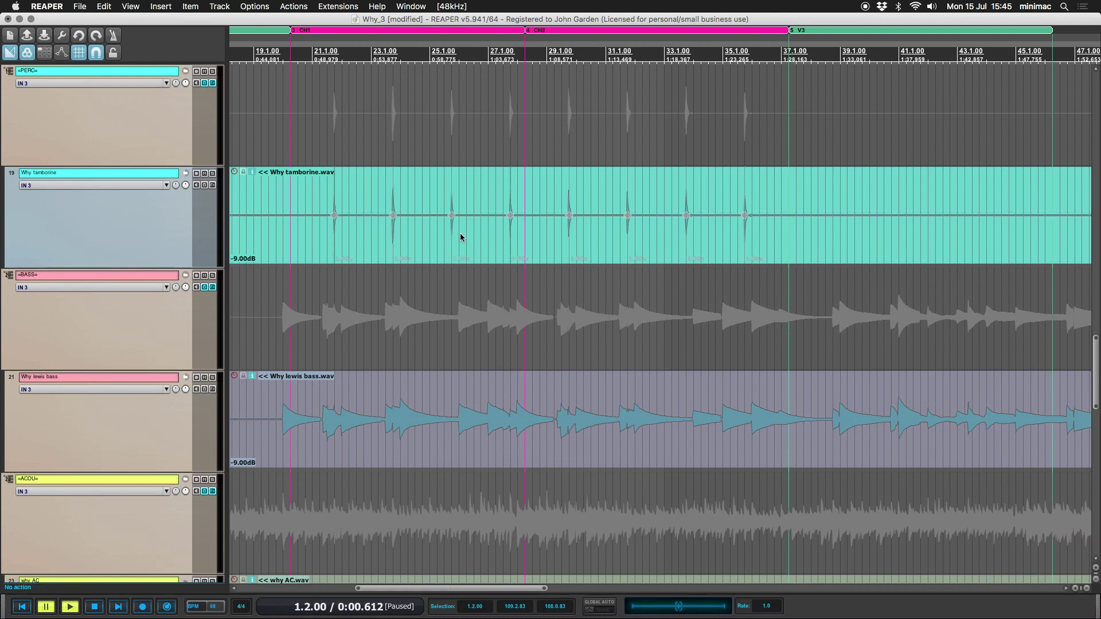
{"action": "scroll", "coordinate": [460, 237], "scroll_direction": "up", "scroll_amount": 5}
{"action": "scroll", "coordinate": [460, 238], "scroll_direction": "right", "scroll_amount": 10}
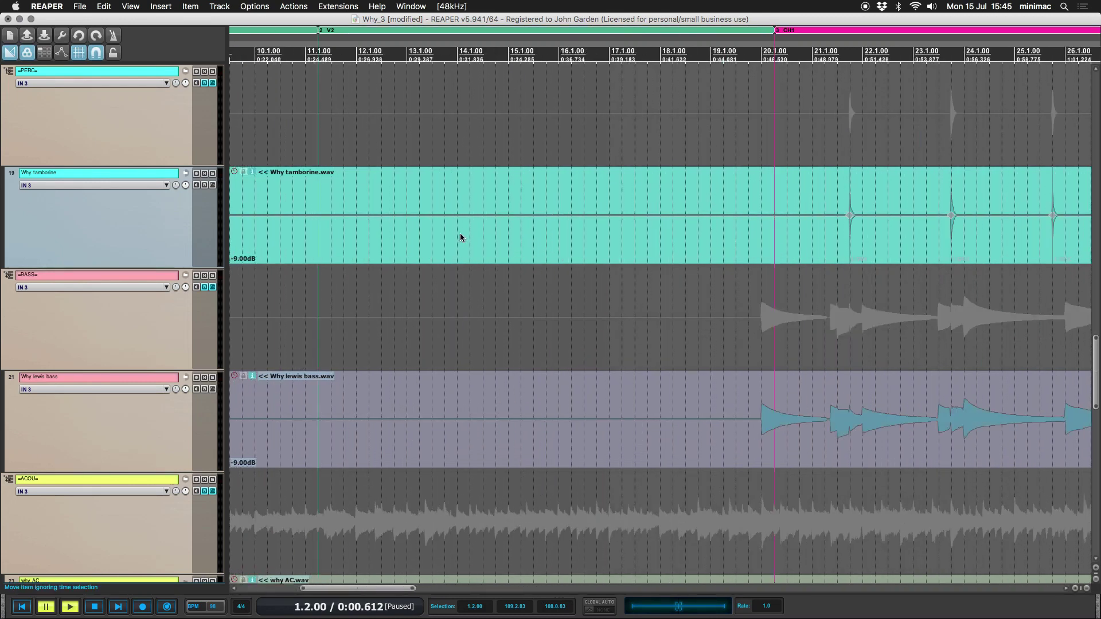
{"action": "scroll", "coordinate": [460, 237], "scroll_direction": "up", "scroll_amount": 2}
{"action": "scroll", "coordinate": [487, 234], "scroll_direction": "right", "scroll_amount": 10}
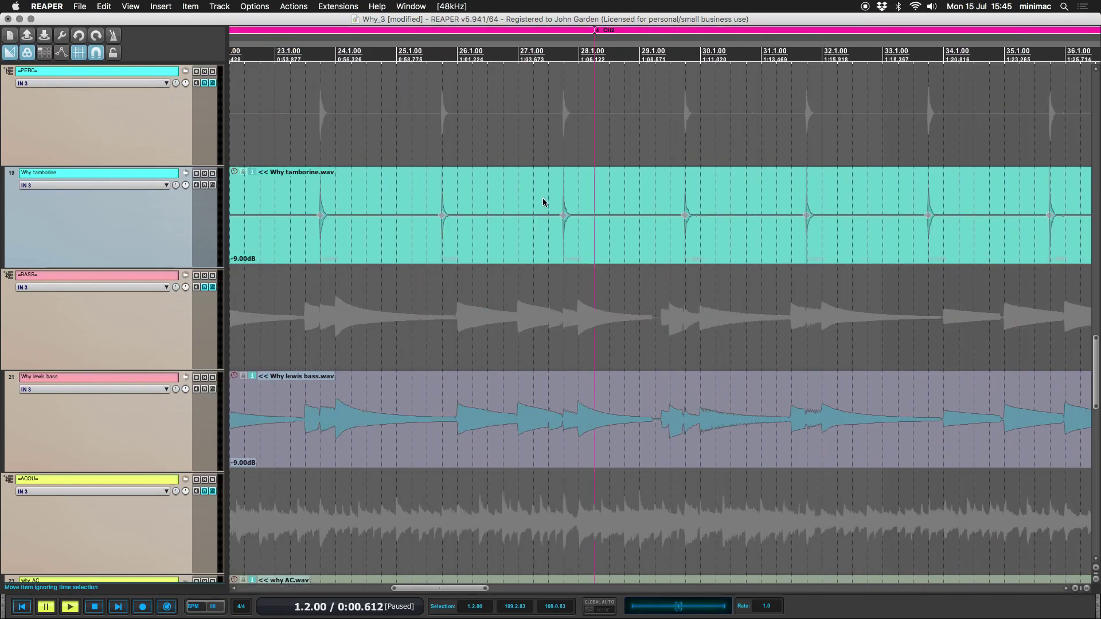
{"action": "left_click", "coordinate": [565, 151]}
{"action": "scroll", "coordinate": [574, 166], "scroll_direction": "up", "scroll_amount": 10}
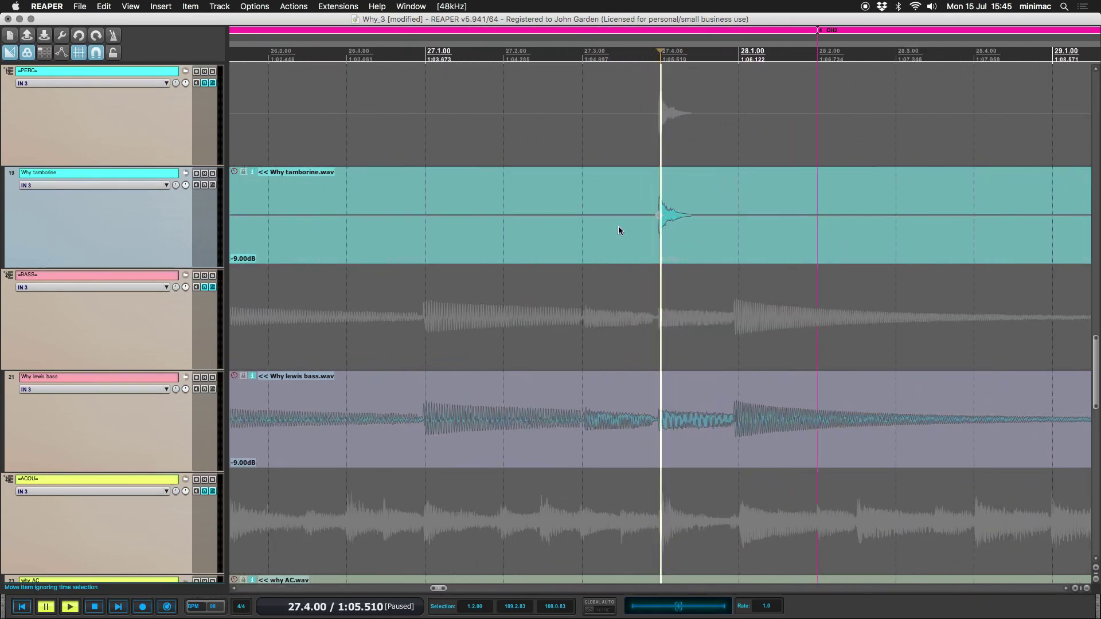
{"action": "scroll", "coordinate": [625, 228], "scroll_direction": "up", "scroll_amount": 4}
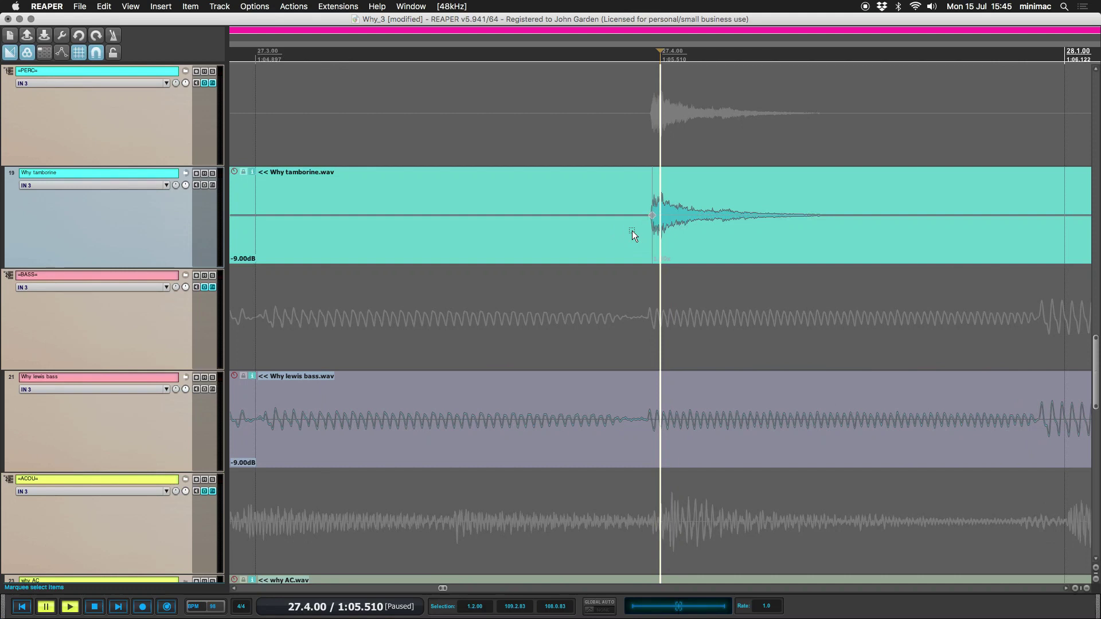
- Snap the tambourine's stretch markers in the time selection to the grid, undoing and redoing the snap to compare
{"action": "left_click", "coordinate": [632, 230]}
{"action": "key", "text": "super+alt+q"}
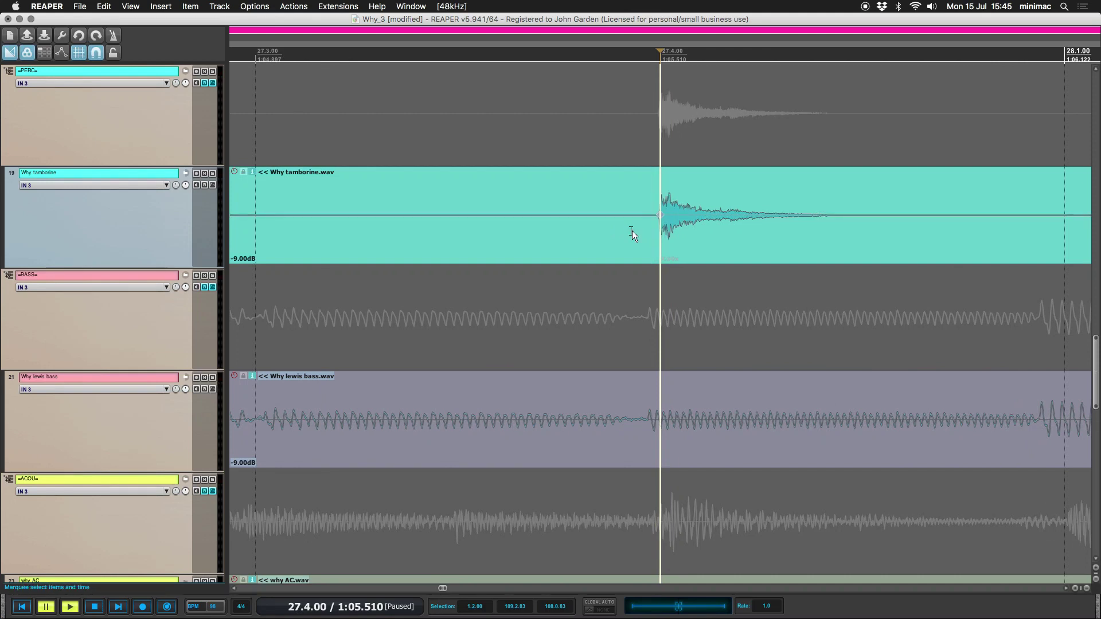
{"action": "key", "text": "super+z"}
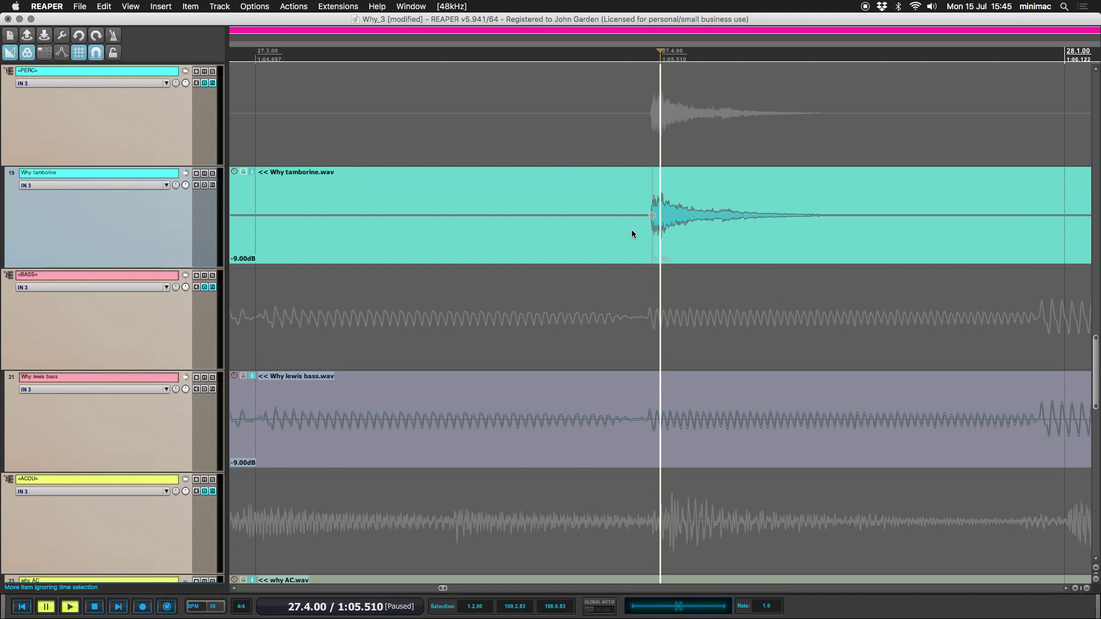
{"action": "key", "text": "ctrl+shift+z"}
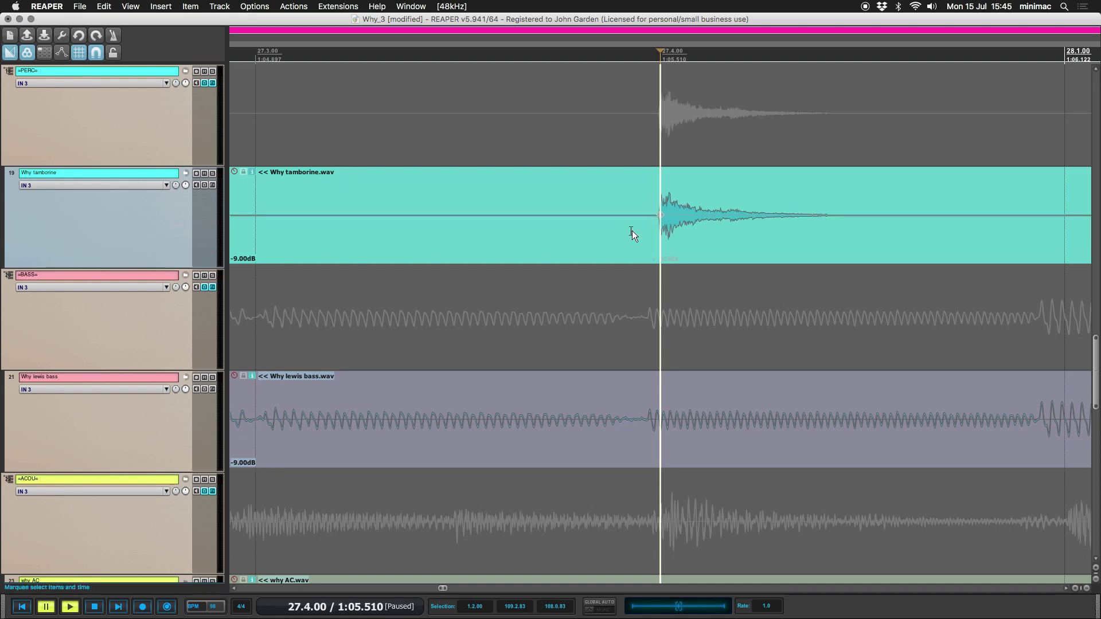
- Try shifting the tambourine hit at 27.4.00 slightly ahead of the grid line, and undo the shift
{"action": "scroll", "coordinate": [632, 229], "scroll_direction": "down", "scroll_amount": 5}
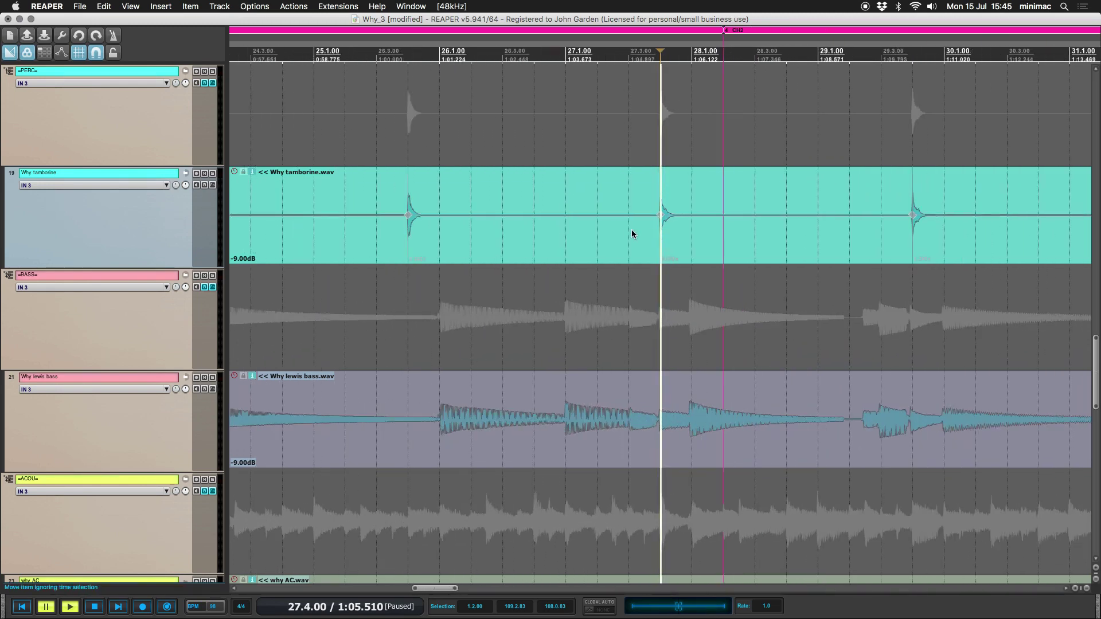
{"action": "scroll", "coordinate": [631, 229], "scroll_direction": "up", "scroll_amount": 2}
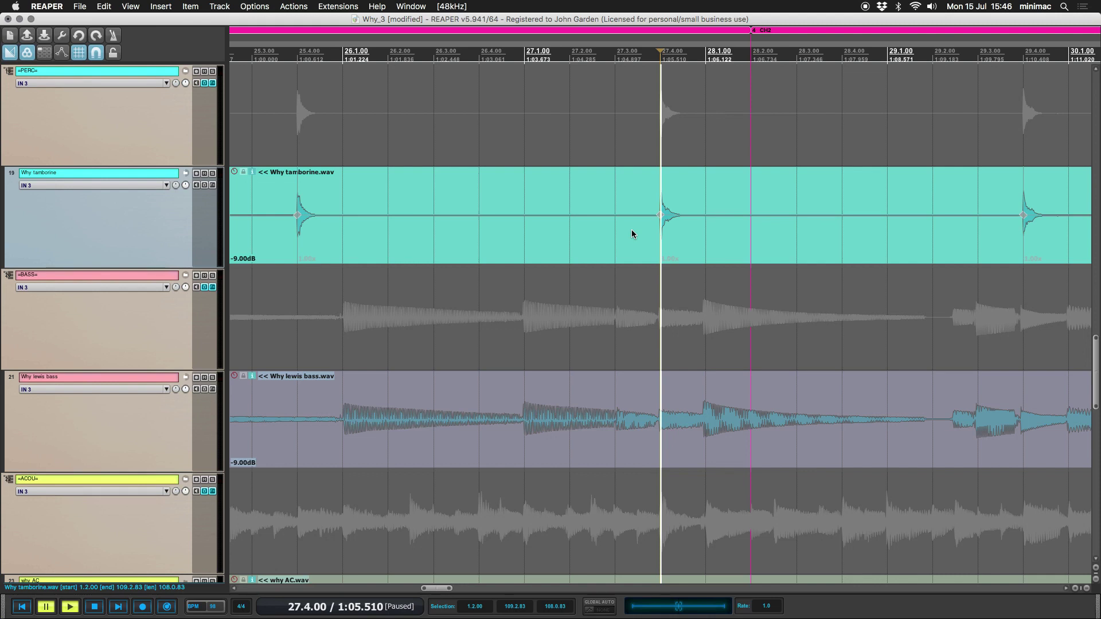
{"action": "scroll", "coordinate": [660, 208], "scroll_direction": "up", "scroll_amount": 4}
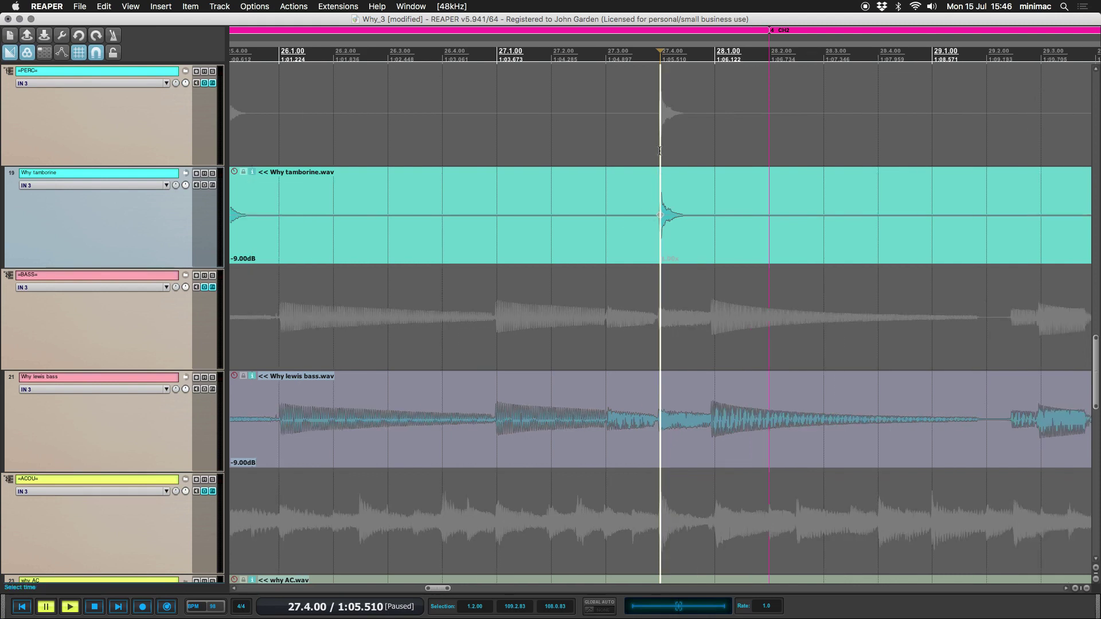
{"action": "scroll", "coordinate": [655, 223], "scroll_direction": "up", "scroll_amount": 8}
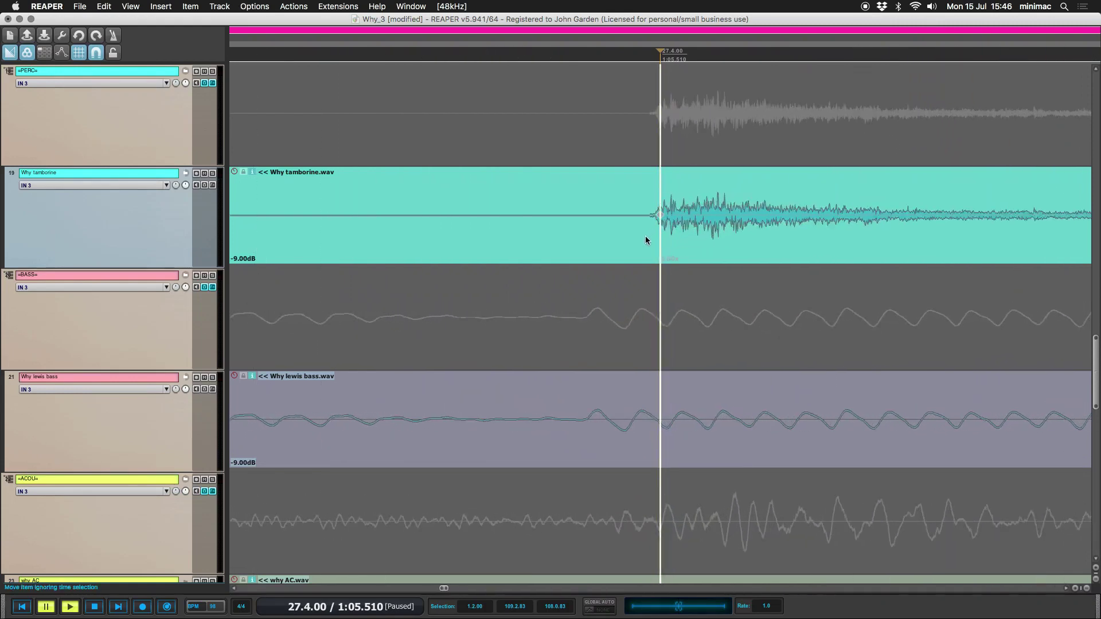
{"action": "left_click_drag", "start_coordinate": [645, 237], "coordinate": [639, 237]}
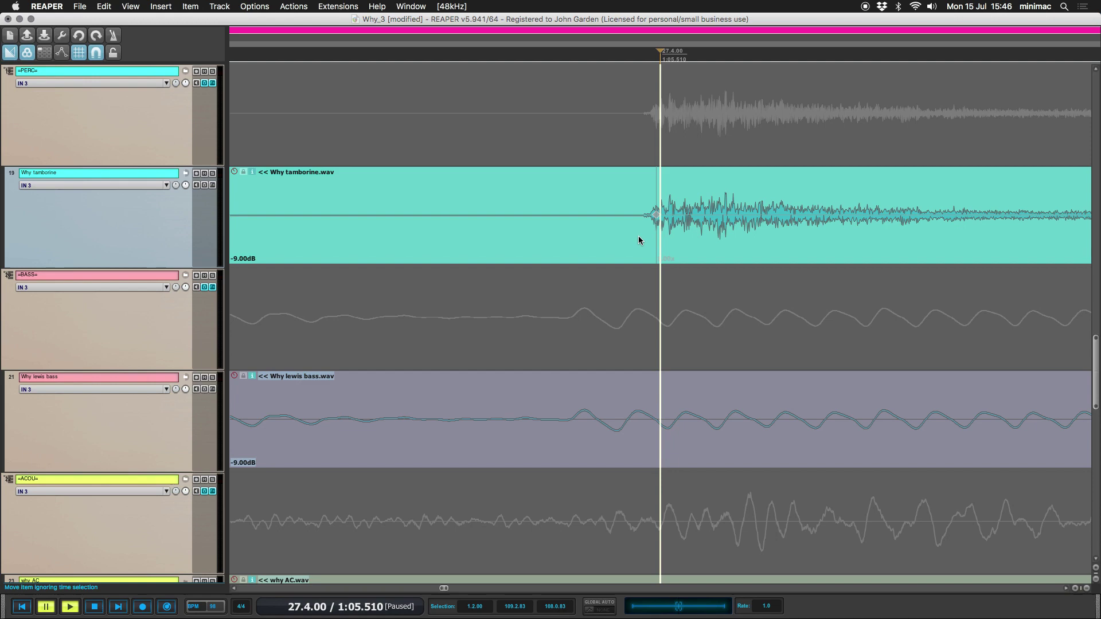
{"action": "key", "text": "super+z"}
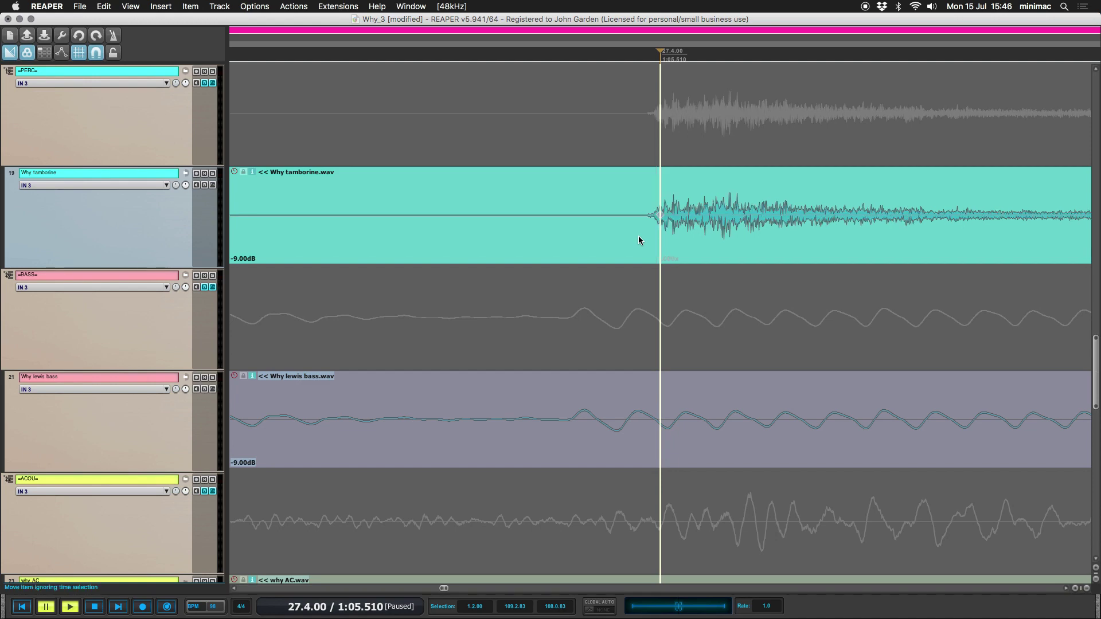
- Examine the alignment of the snapped tambourine hits with the grid between 25.4.00 and 31.4.00
{"action": "scroll", "coordinate": [654, 283], "scroll_direction": "down", "scroll_amount": 6}
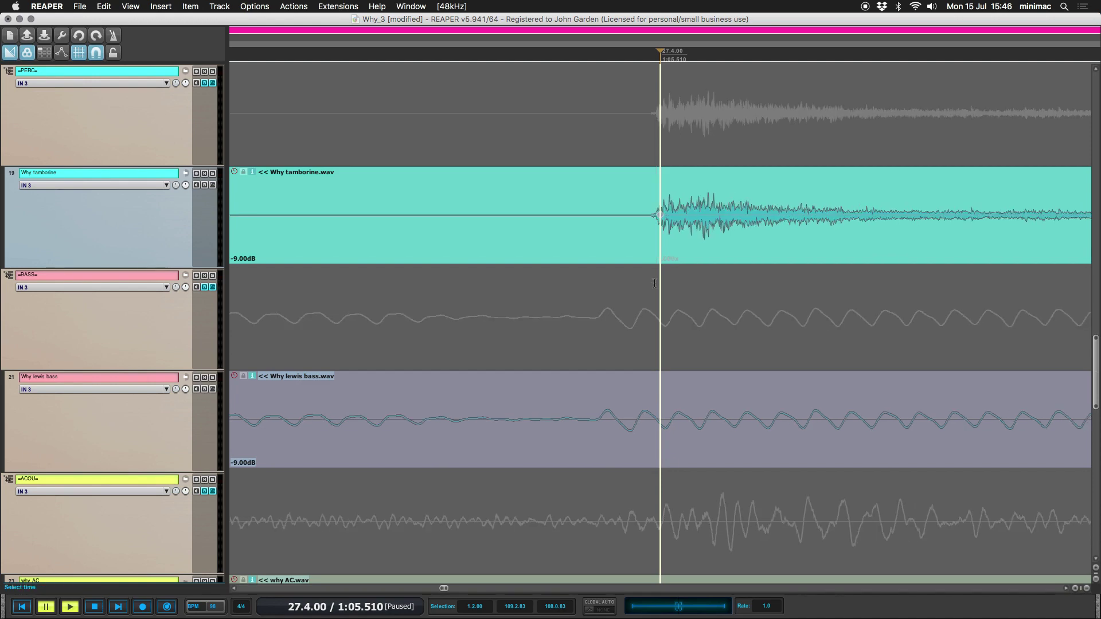
{"action": "scroll", "coordinate": [654, 283], "scroll_direction": "down", "scroll_amount": 5}
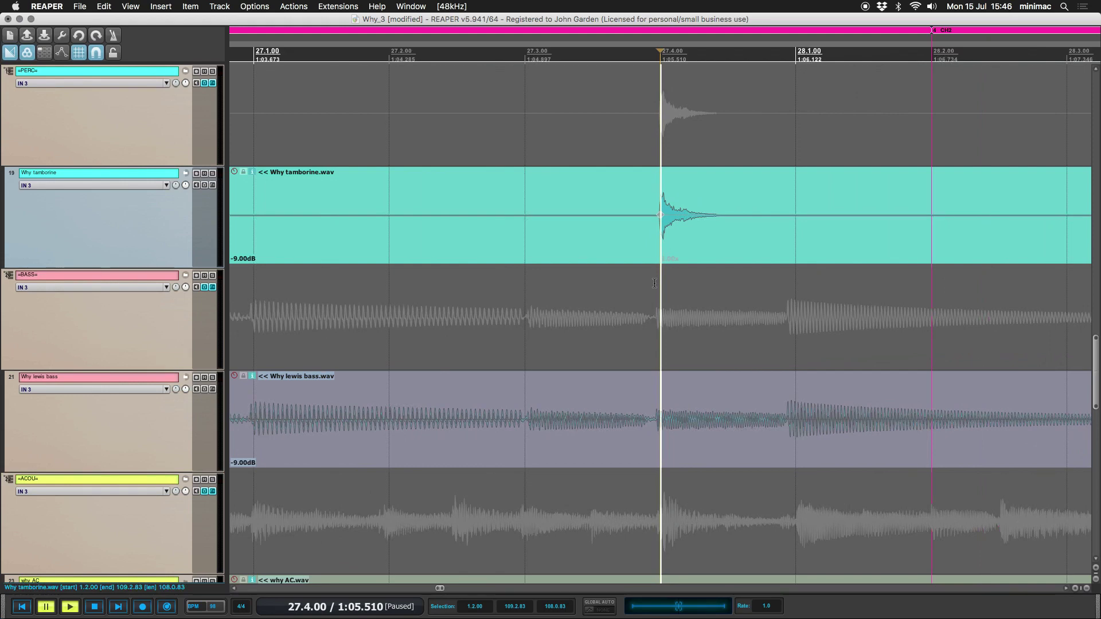
{"action": "scroll", "coordinate": [654, 283], "scroll_direction": "down", "scroll_amount": 5}
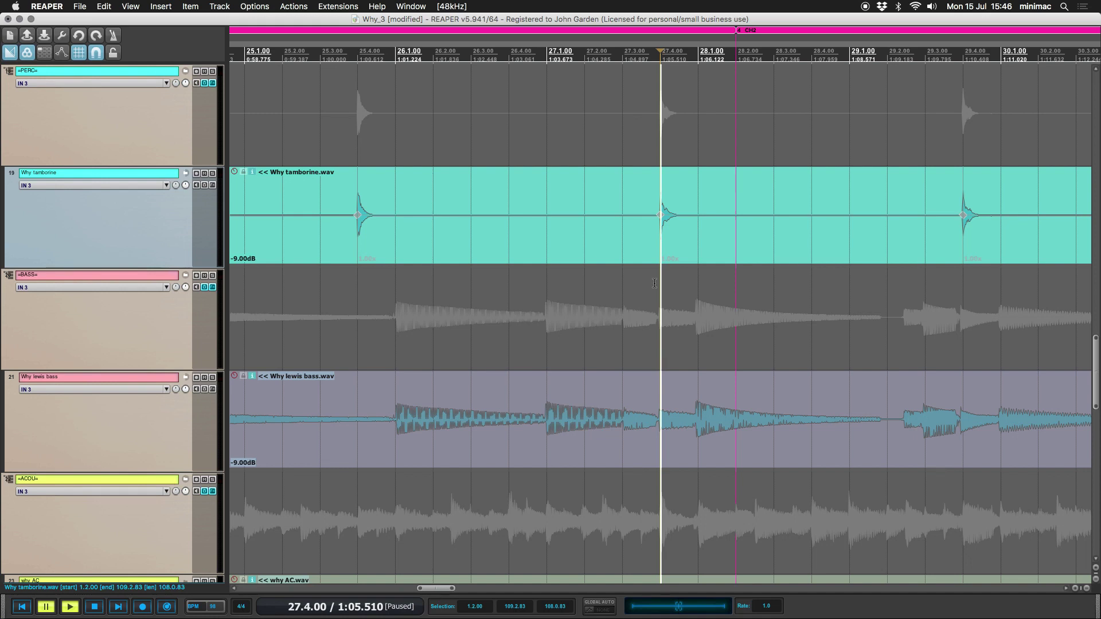
{"action": "scroll", "coordinate": [720, 281], "scroll_direction": "right", "scroll_amount": 5}
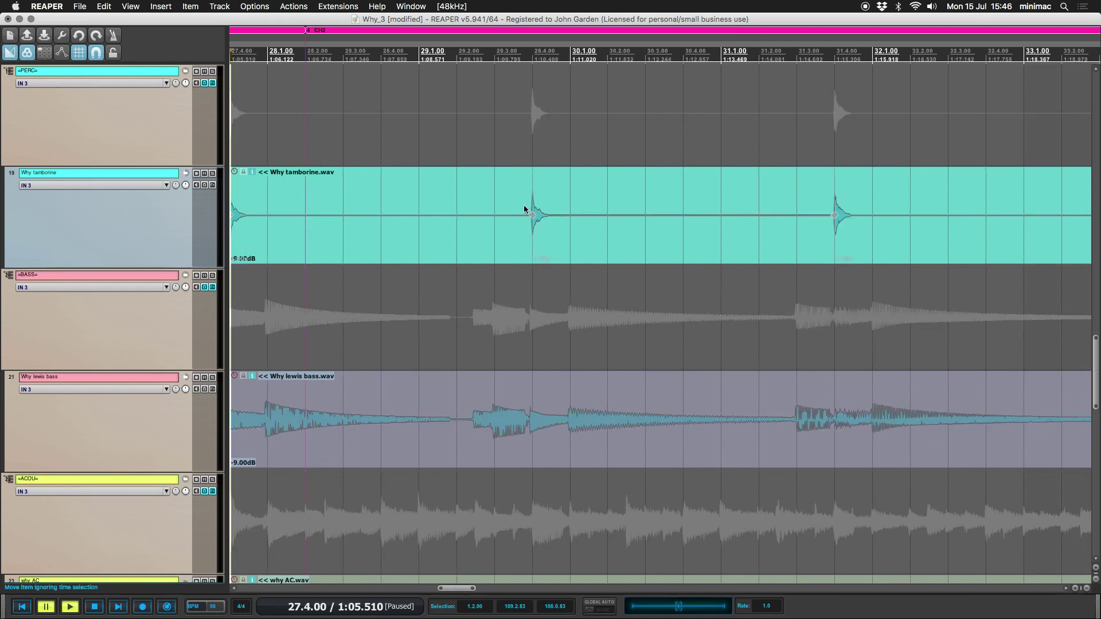
{"action": "scroll", "coordinate": [524, 209], "scroll_direction": "up", "scroll_amount": 8}
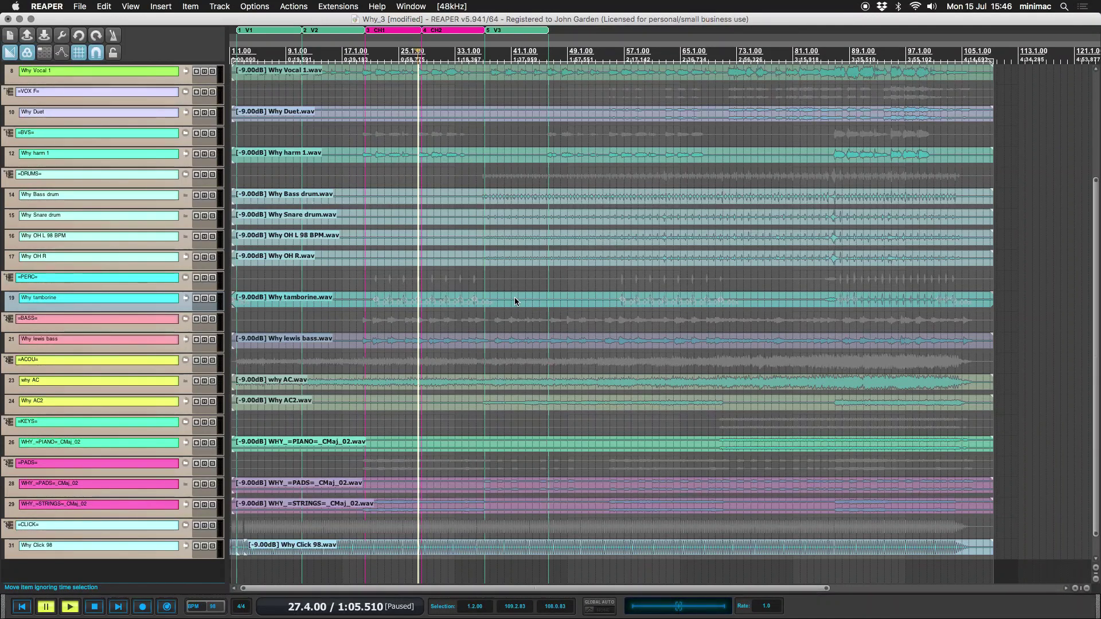
- Set Dynamic Split on the tambourine item to split when the gate opens and closes, with transient splitting disabled
{"action": "left_click", "coordinate": [514, 297]}
{"action": "key", "text": "z"}
{"action": "key", "text": "super+Page_Down"}
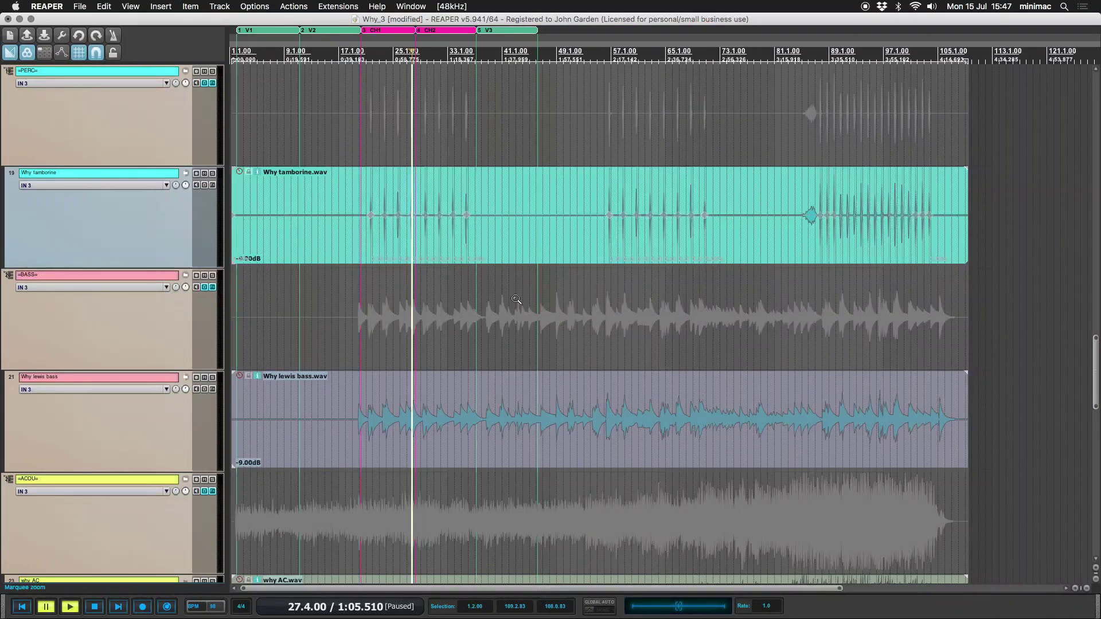
{"action": "key", "text": "d"}
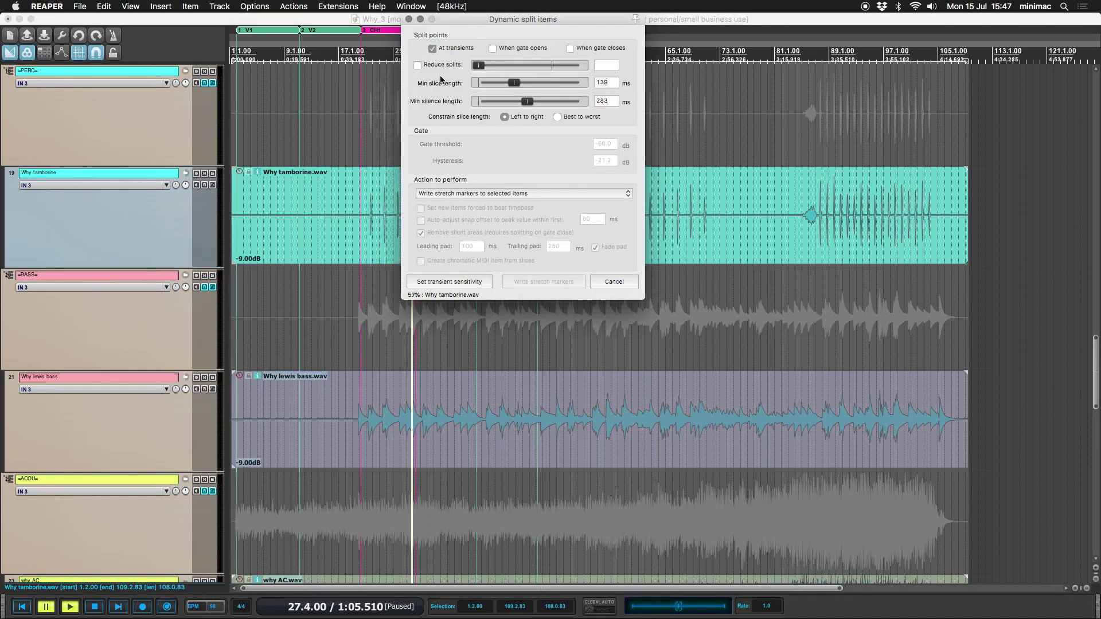
{"action": "left_click", "coordinate": [433, 50]}
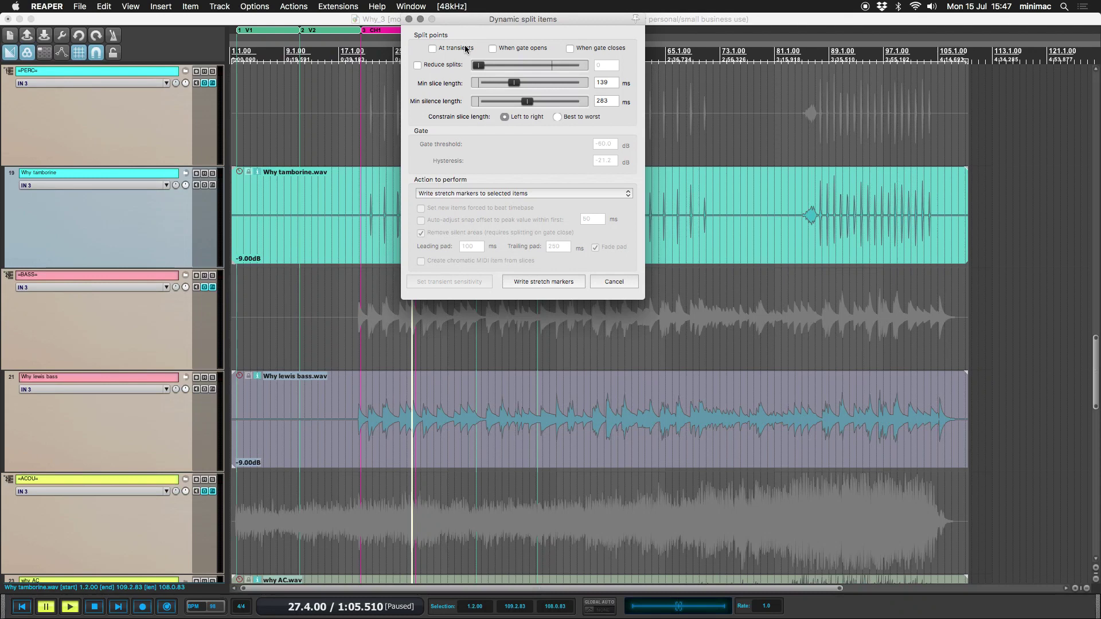
{"action": "left_click", "coordinate": [492, 49]}
{"action": "left_click", "coordinate": [570, 48]}
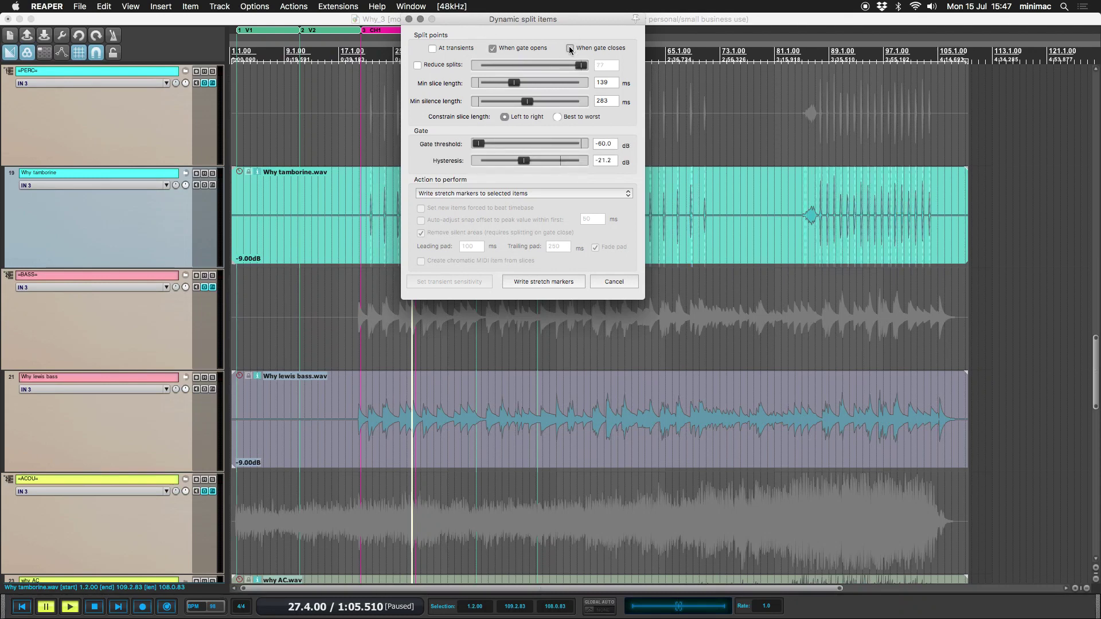
- Split the selected tambourine item with Dynamic Split, keeping removal of silent areas enabled after comparing its preview on and off
{"action": "left_click", "coordinate": [488, 194]}
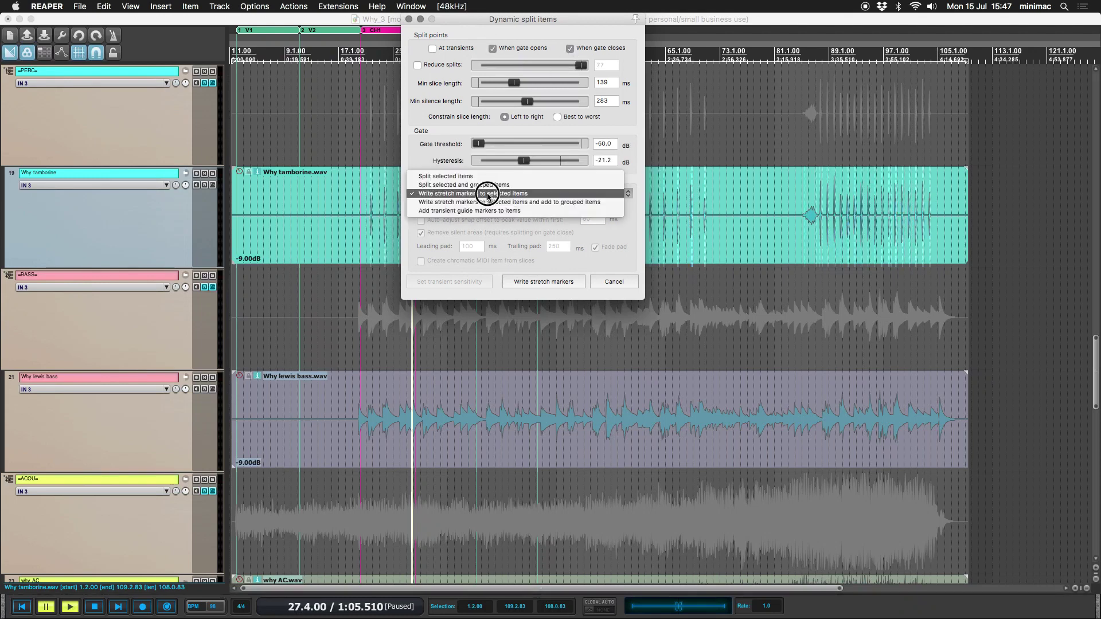
{"action": "left_click", "coordinate": [482, 177]}
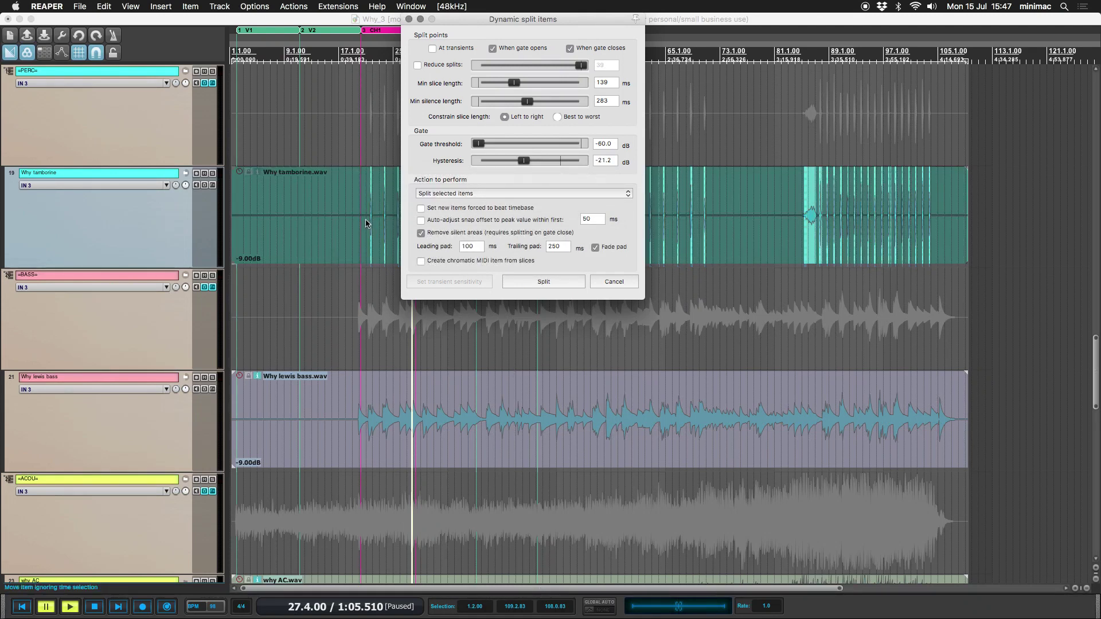
{"action": "left_click", "coordinate": [420, 234]}
{"action": "left_click", "coordinate": [420, 234]}
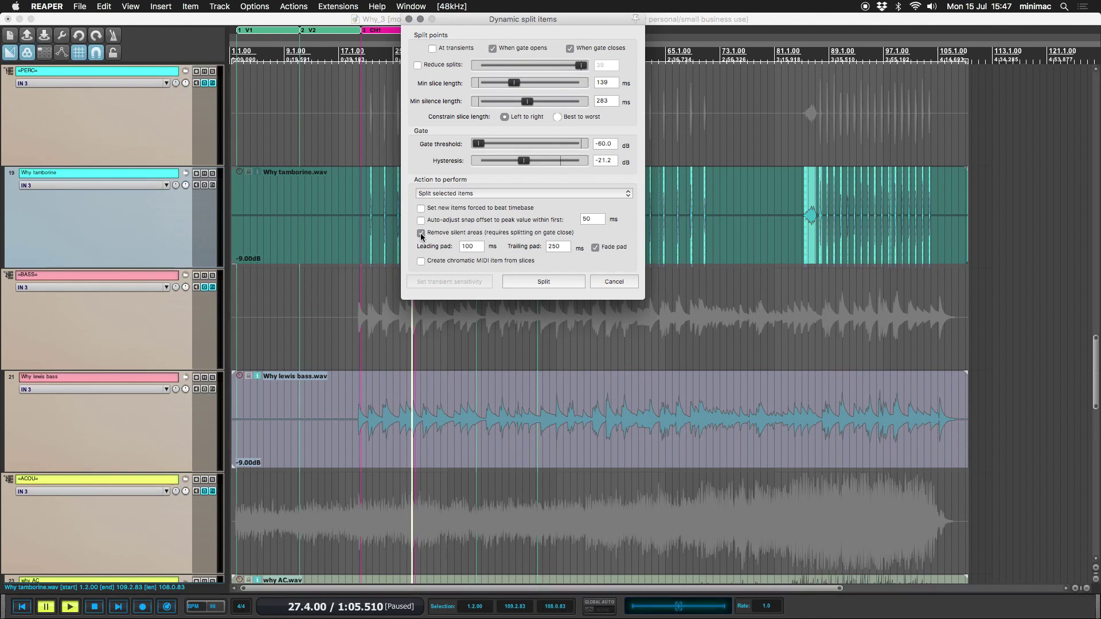
{"action": "left_click", "coordinate": [421, 233]}
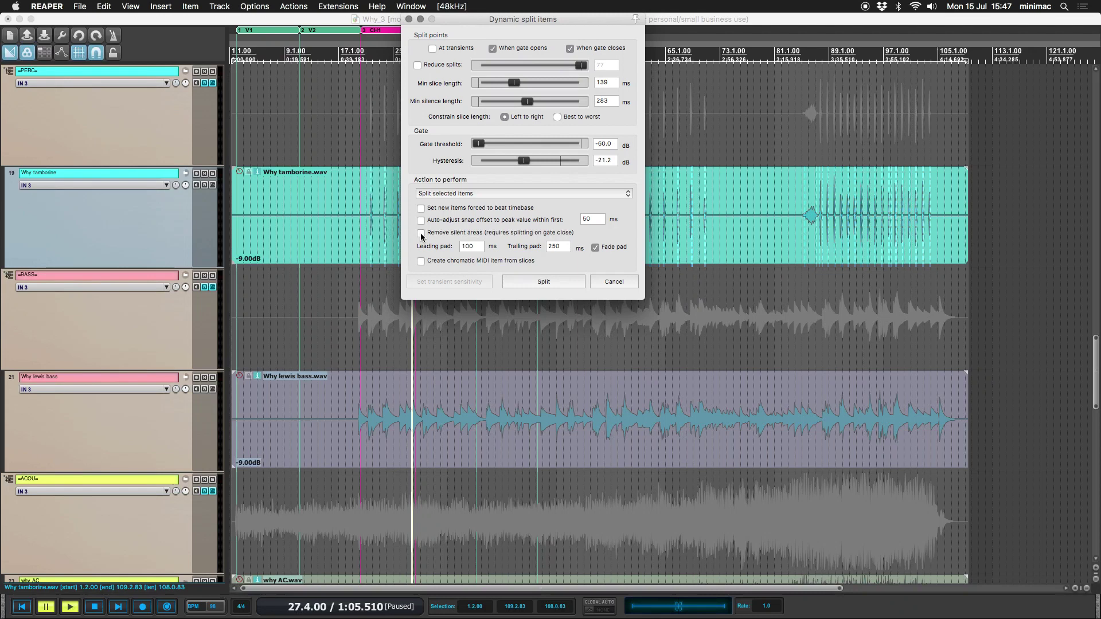
{"action": "left_click", "coordinate": [421, 233]}
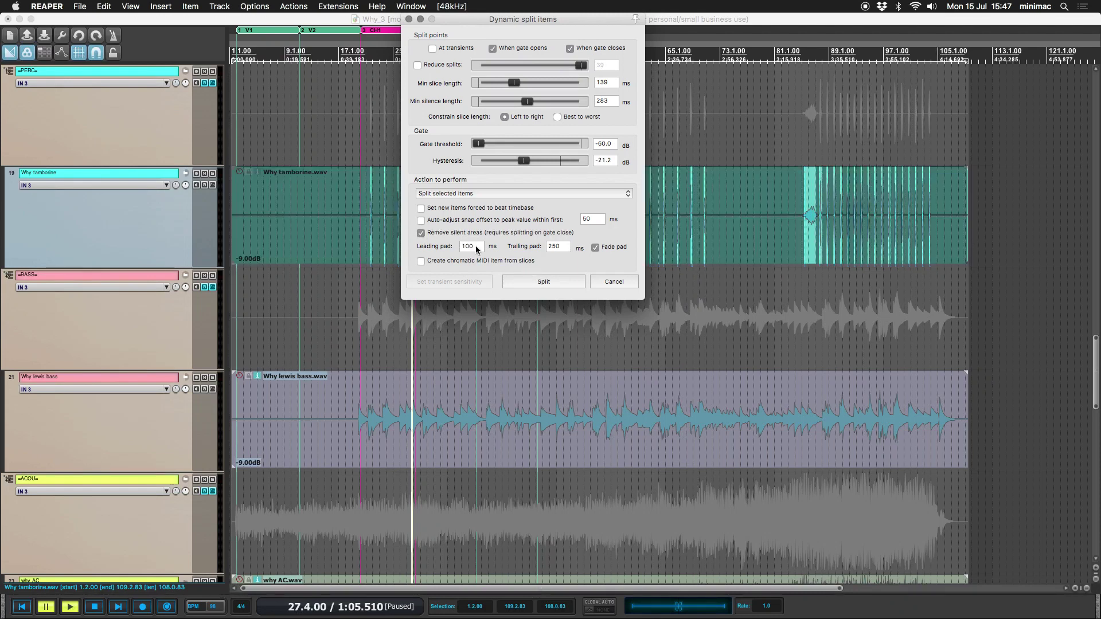
{"action": "left_click", "coordinate": [537, 282]}
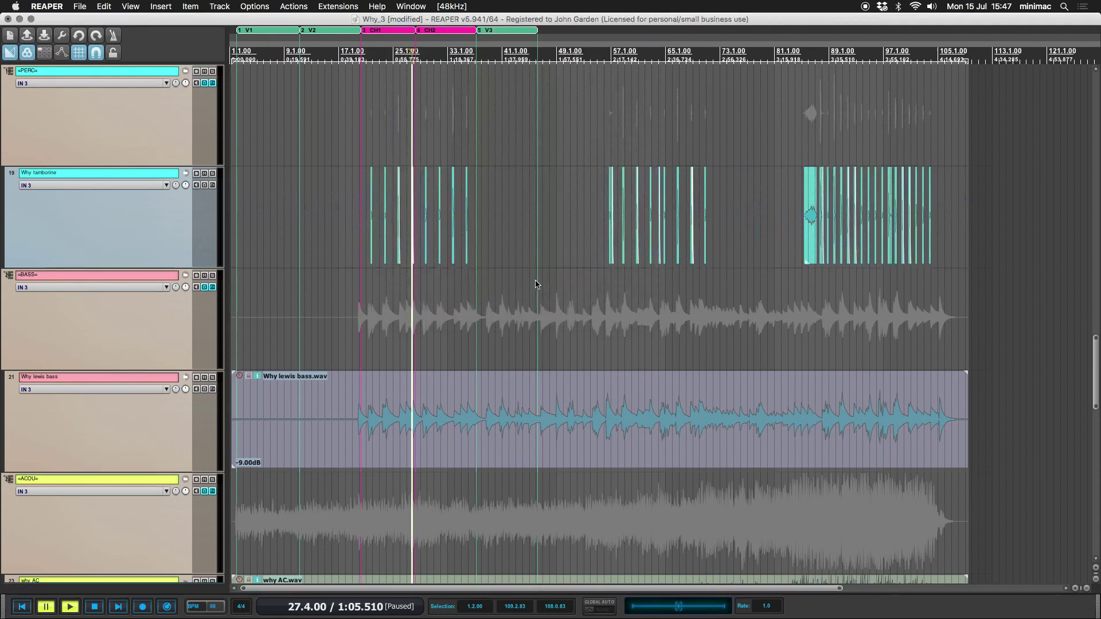
- Inspect the split tambourine item at 68.4.00 for its padding and fades around the hit
{"action": "left_click_drag", "start_coordinate": [355, 164], "coordinate": [962, 252]}
{"action": "left_click_drag", "start_coordinate": [584, 381], "coordinate": [801, 451]}
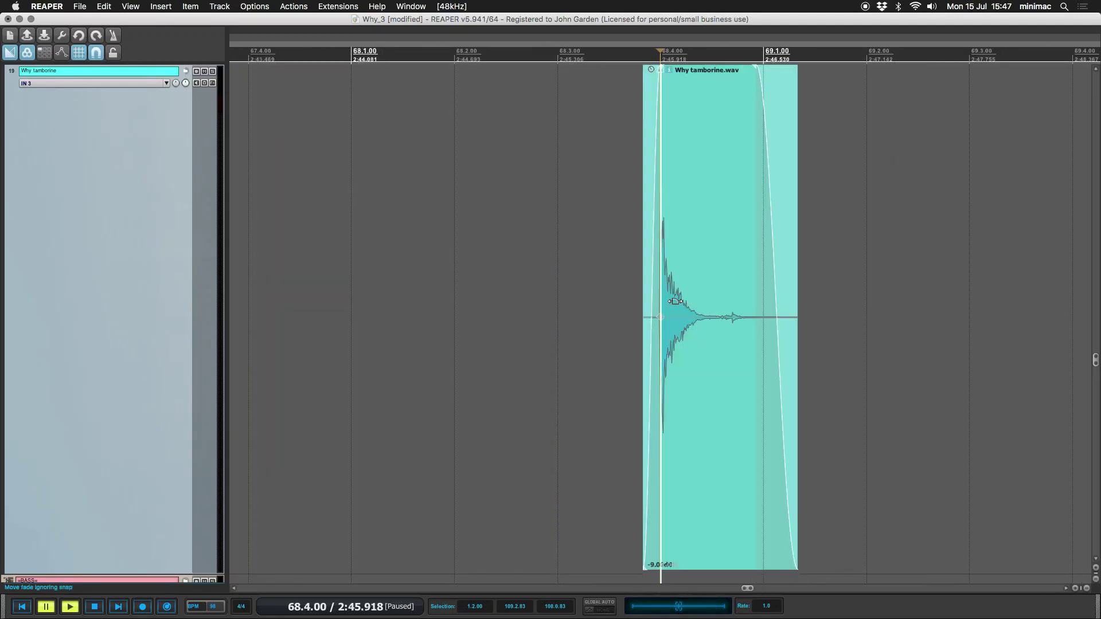
{"action": "scroll", "coordinate": [670, 296], "scroll_direction": "up", "scroll_amount": 2}
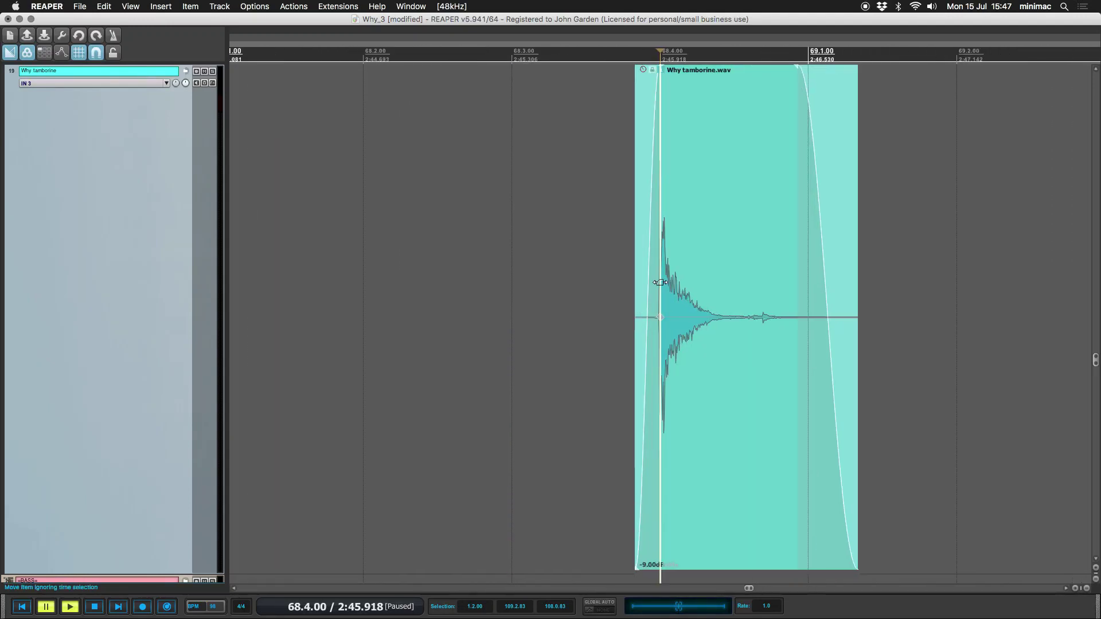